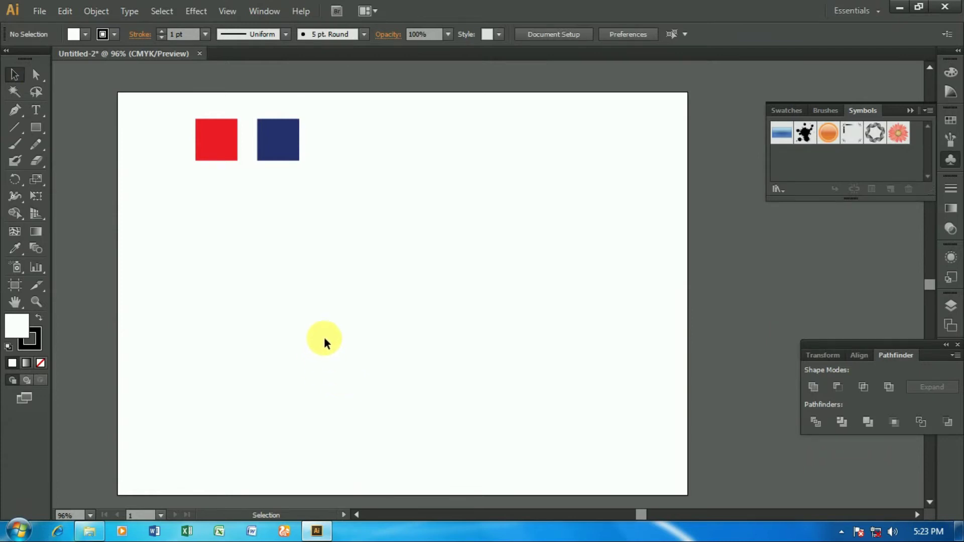
# Show the rulers and place two horizontal guides below the colour squares.
pyautogui.click(36, 128)
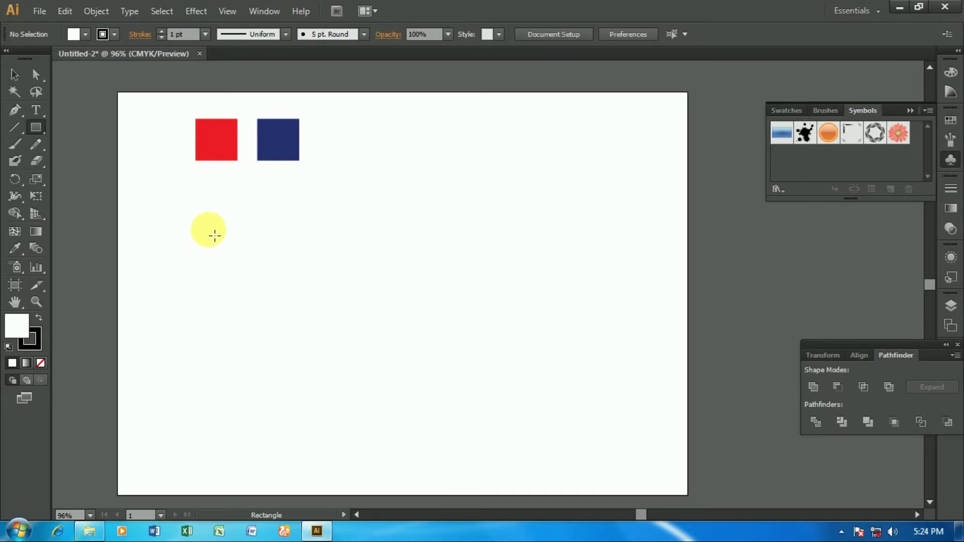
pyautogui.hotkey('ctrl', 'r')
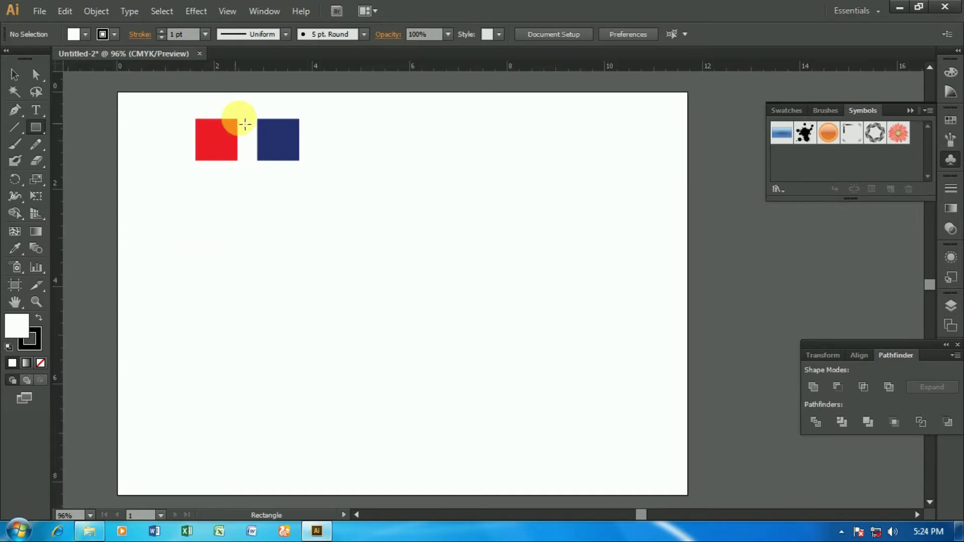
pyautogui.moveTo(270, 66); pyautogui.dragTo(280, 229)
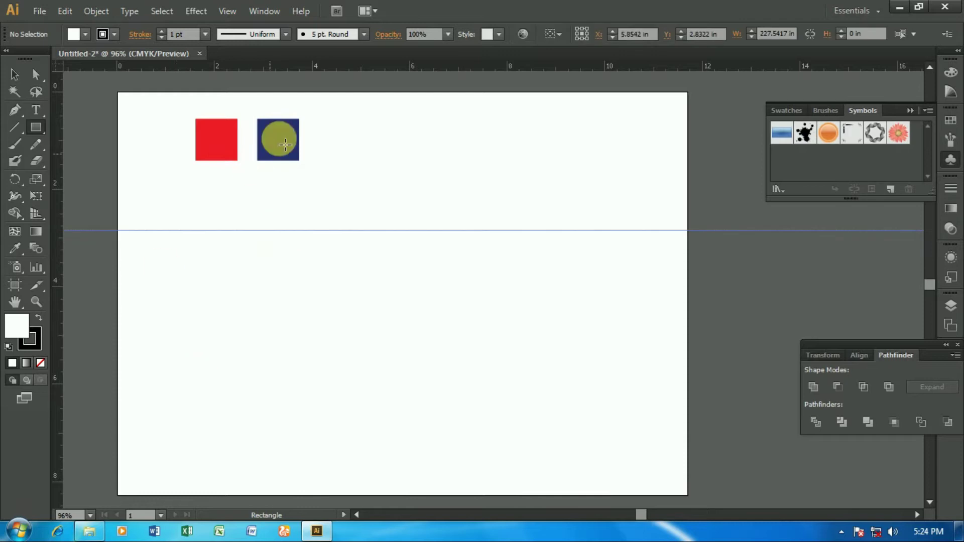
pyautogui.moveTo(326, 65); pyautogui.dragTo(326, 305)
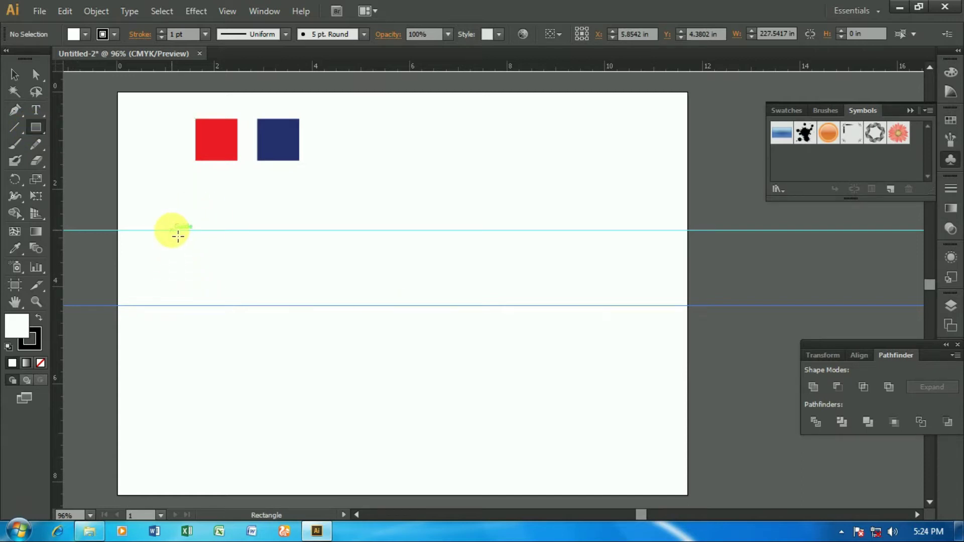
# Draw a white square of about 1.58 in between the two guides.
pyautogui.moveTo(171, 230); pyautogui.dragTo(248, 293)
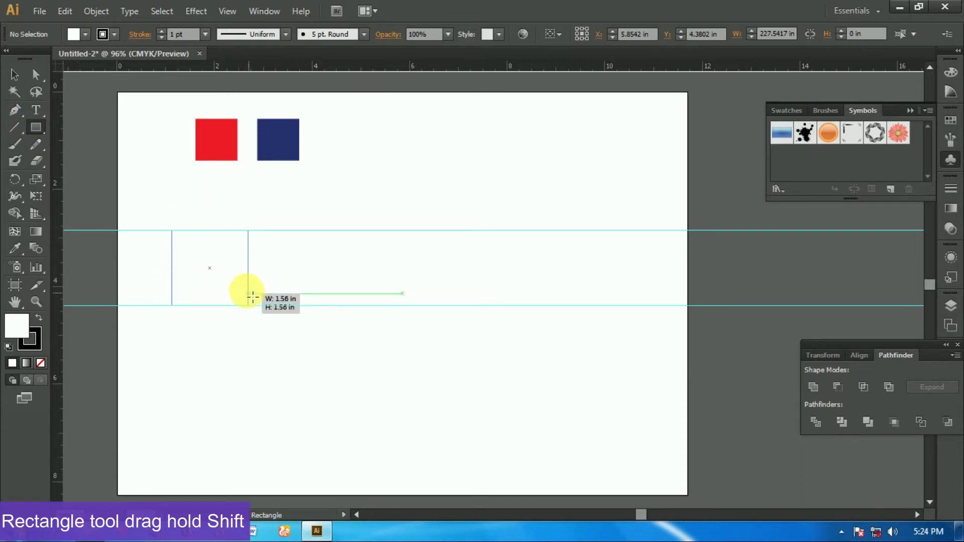
pyautogui.moveTo(254, 299); pyautogui.dragTo(248, 275)
pyautogui.click(19, 73)
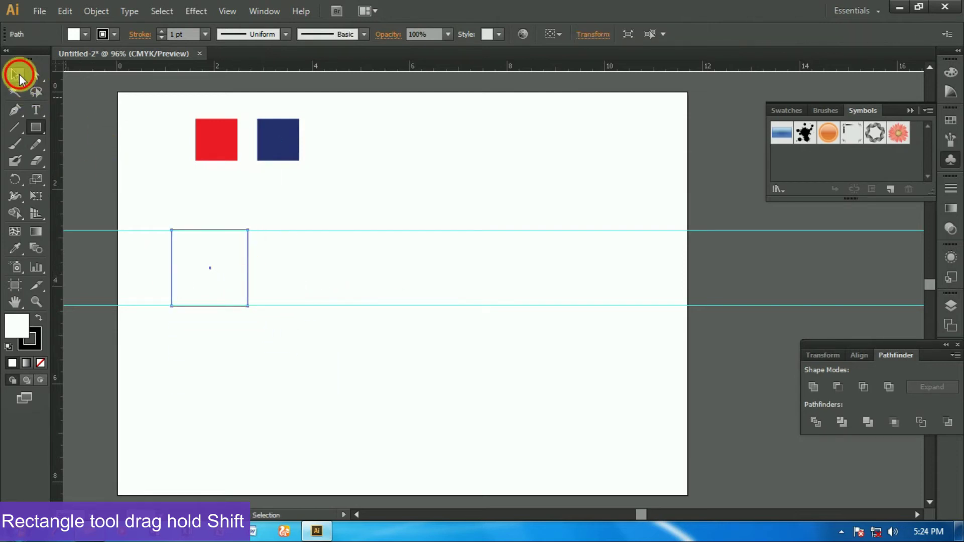
pyautogui.click(257, 327)
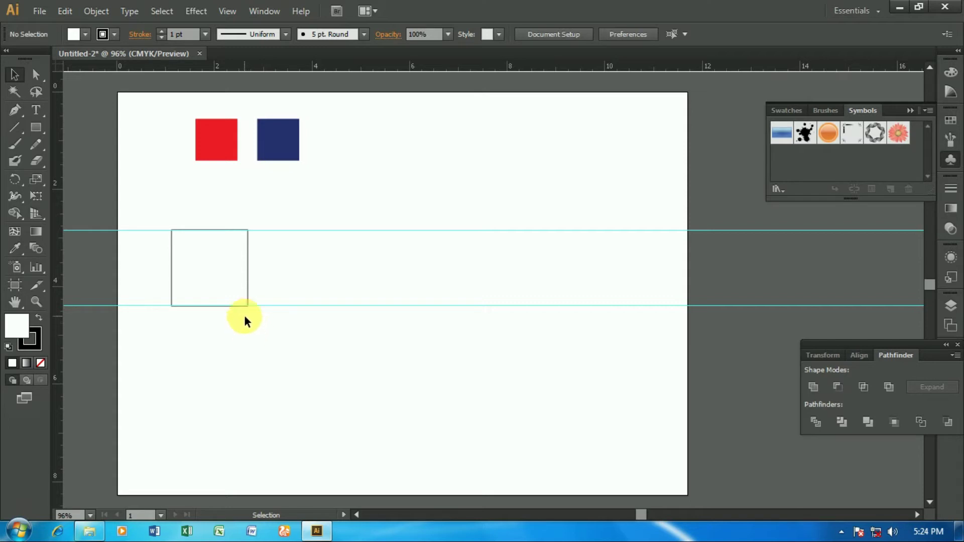
pyautogui.hotkey('ctrl', '=')
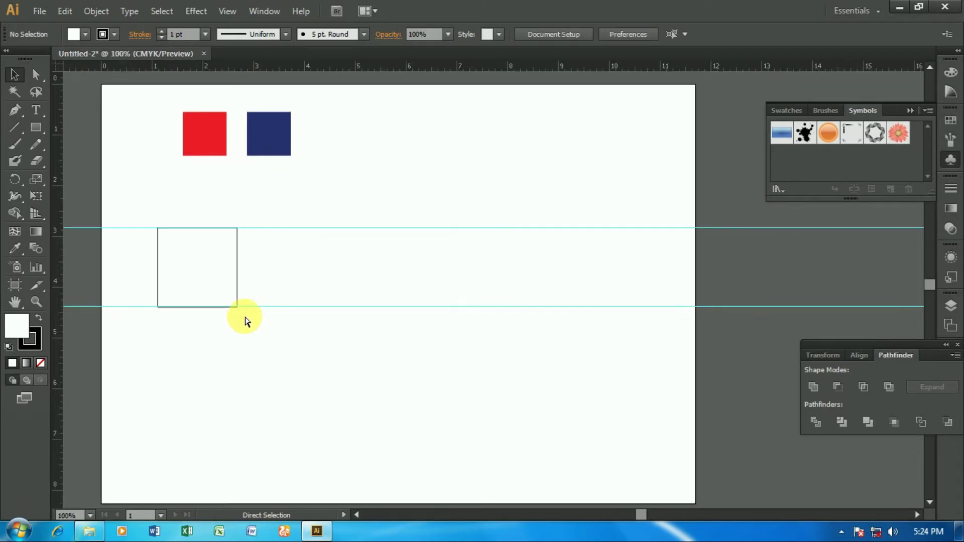
# Zoom to the square and cross a vertical and horizontal guide at its centre.
pyautogui.hotkey('ctrl', '=')
pyautogui.press('h')
pyautogui.moveTo(246, 314); pyautogui.dragTo(436, 377)
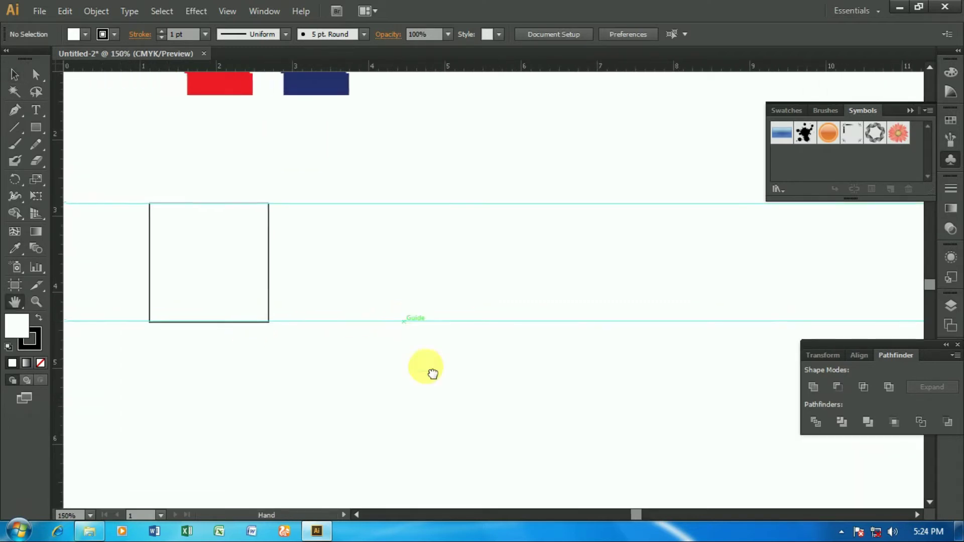
pyautogui.click(17, 75)
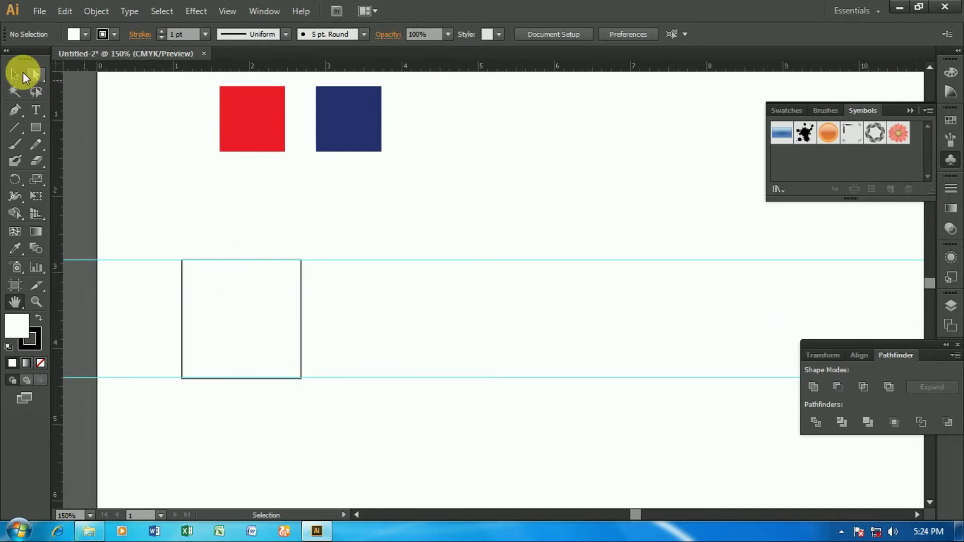
pyautogui.click(241, 301)
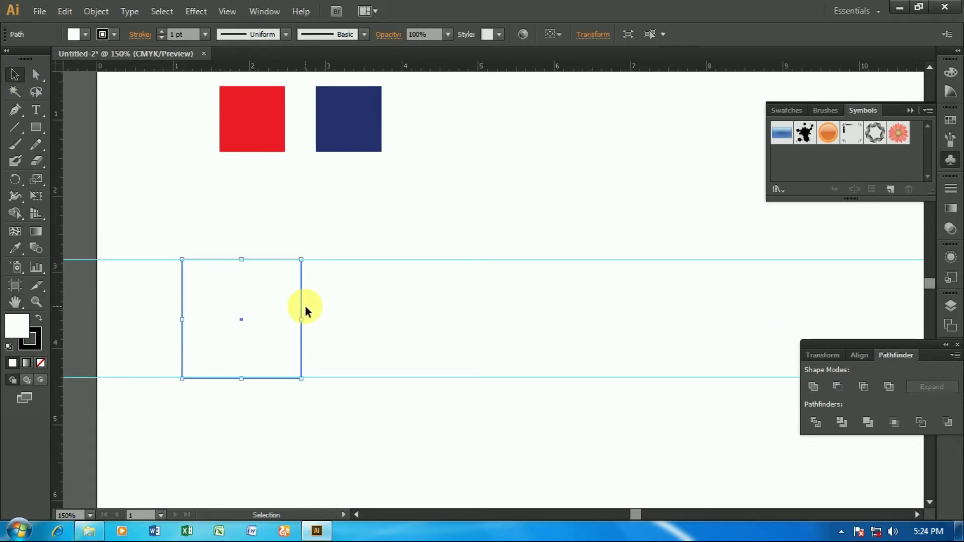
pyautogui.moveTo(141, 310); pyautogui.dragTo(249, 321)
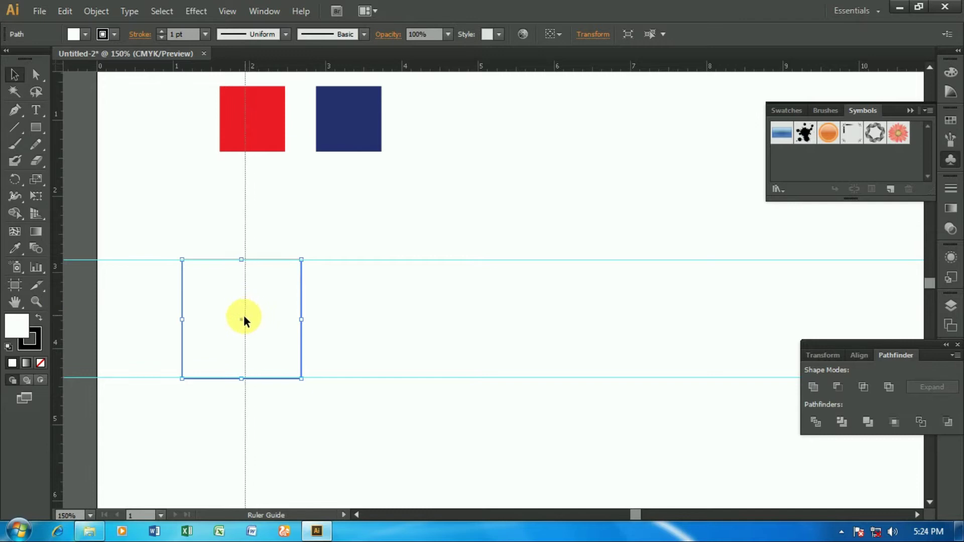
pyautogui.moveTo(344, 65); pyautogui.dragTo(307, 318)
pyautogui.click(273, 284)
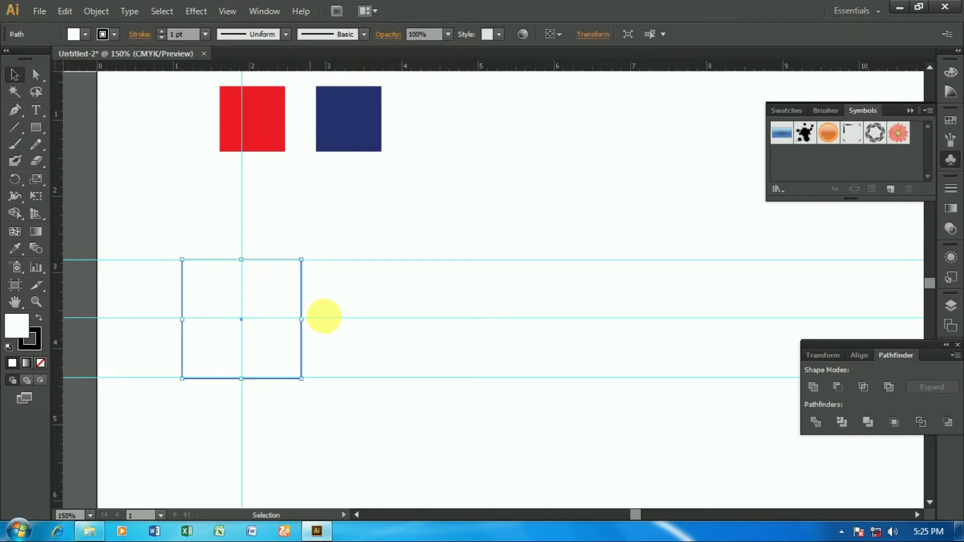
pyautogui.click(330, 318)
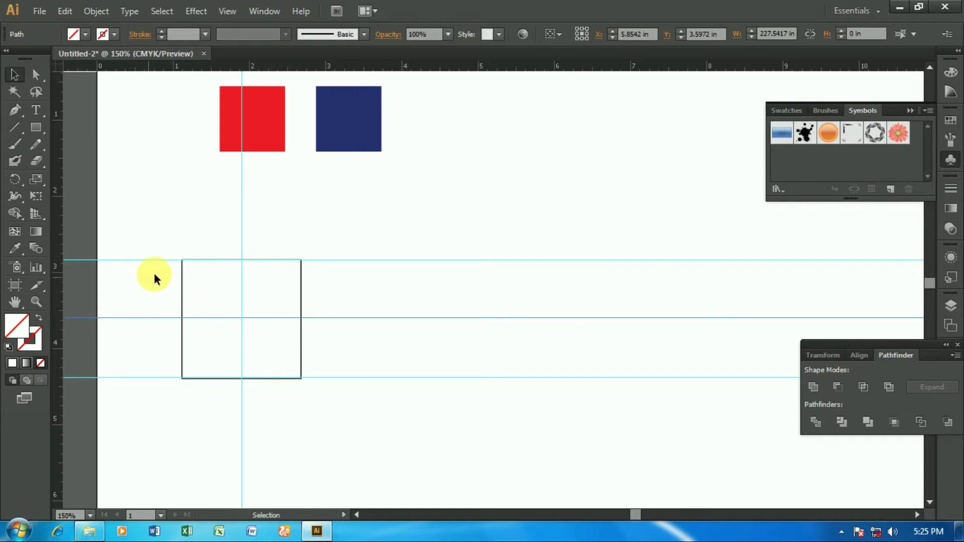
pyautogui.scroll(-1, 155, 213)
pyautogui.click(297, 256)
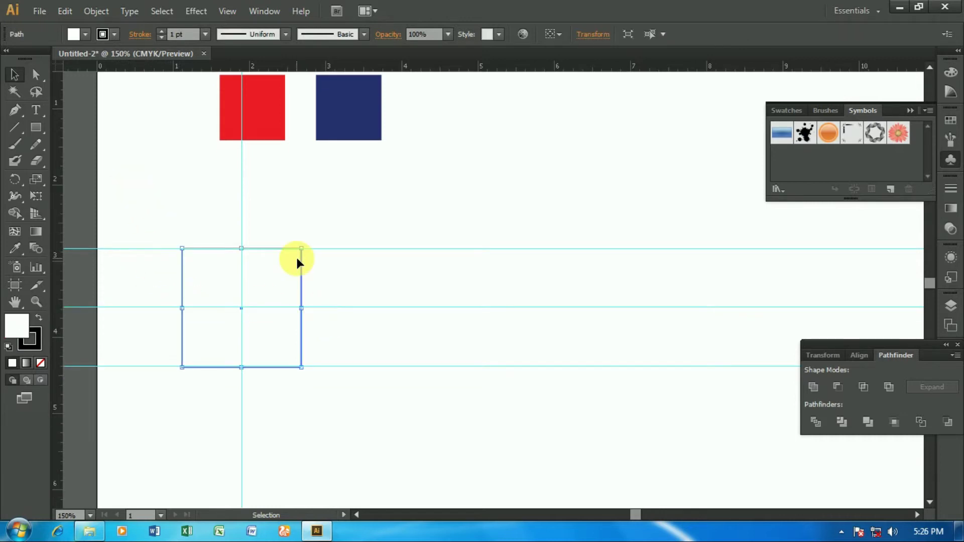
# Draw a 1.14 in square centred inside the white square.
pyautogui.click(33, 129)
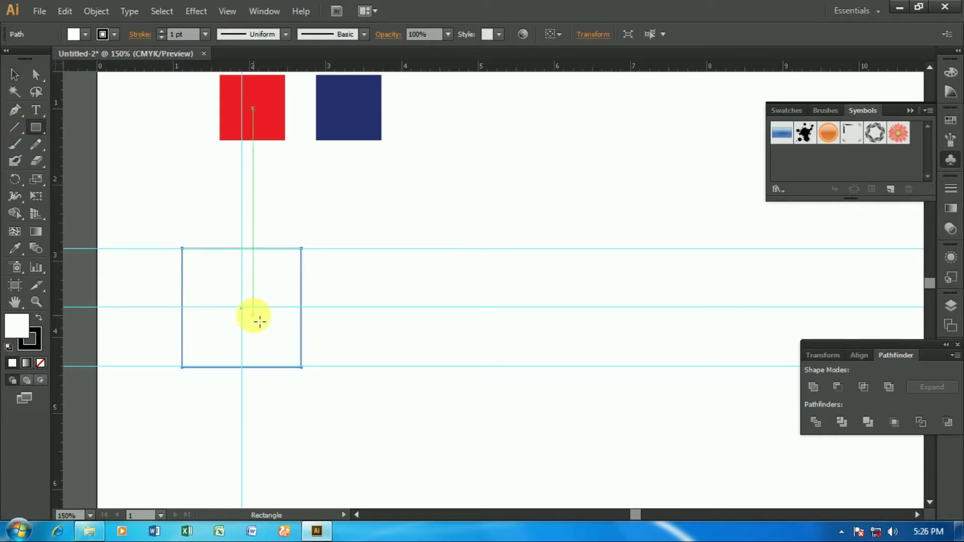
pyautogui.moveTo(241, 307); pyautogui.dragTo(290, 339)
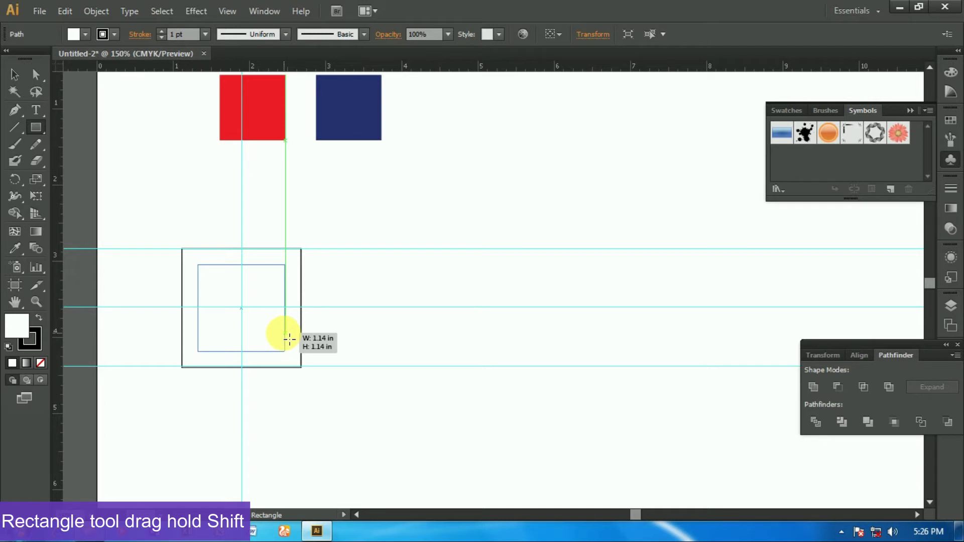
pyautogui.moveTo(289, 339); pyautogui.dragTo(282, 346)
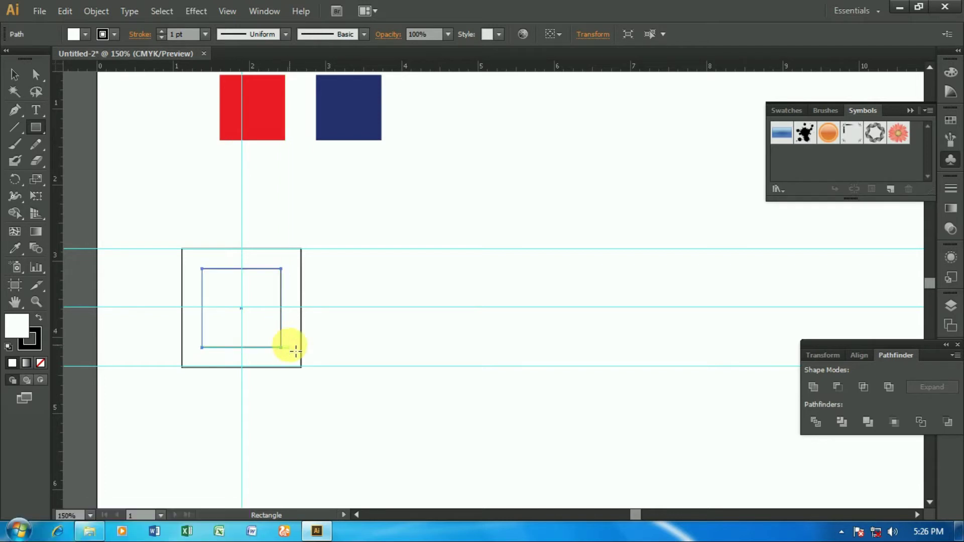
pyautogui.click(14, 74)
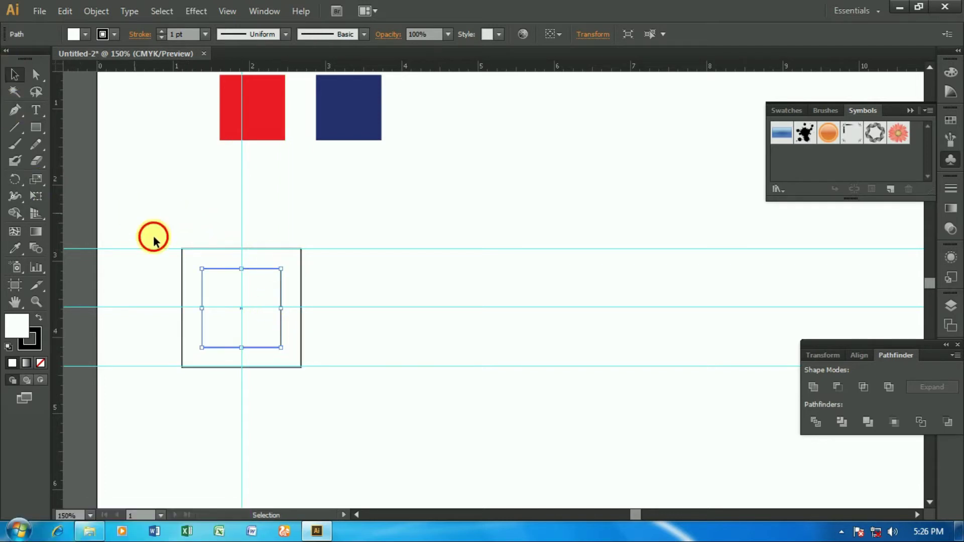
# Subtract the inner square from the outer one with Pathfinder Minus Front.
pyautogui.moveTo(153, 240); pyautogui.dragTo(335, 386)
pyautogui.click(355, 419)
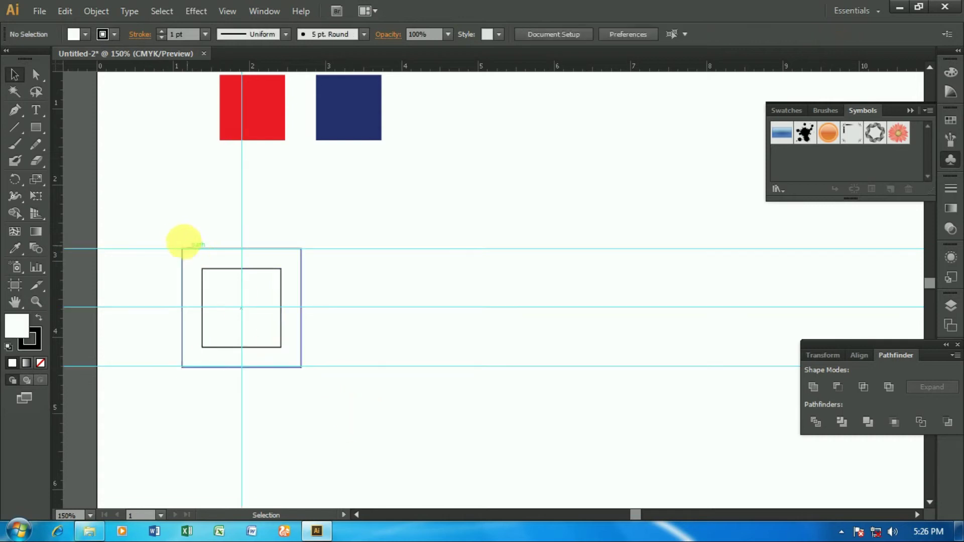
pyautogui.click(183, 259)
pyautogui.keyDown('shift'); pyautogui.click(211, 273); pyautogui.keyUp('shift')
pyautogui.click(834, 387)
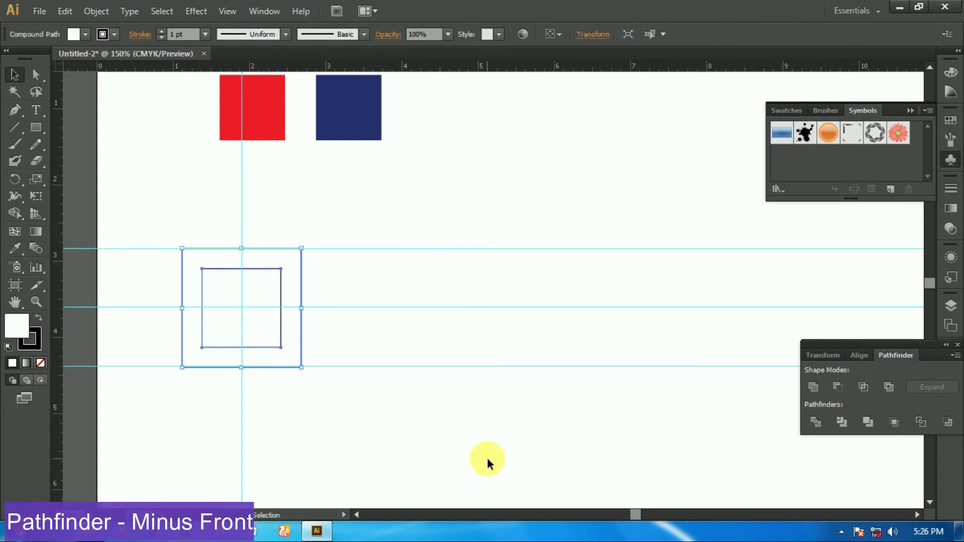
pyautogui.click(329, 425)
pyautogui.click(249, 249)
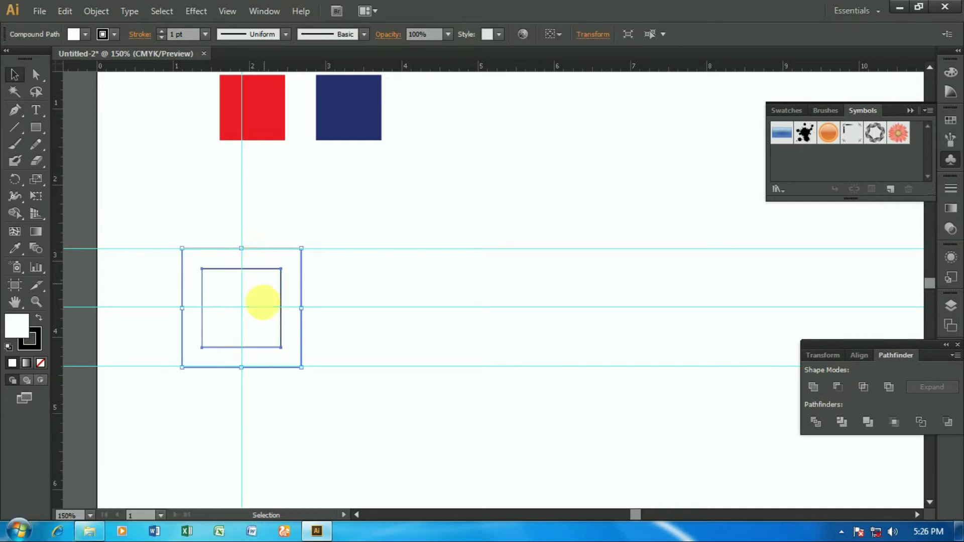
# Place a narrow rectangle across the frame's top edge on the centre guide, and copy it to the bottom edge.
pyautogui.click(36, 128)
pyautogui.moveTo(233, 238); pyautogui.dragTo(253, 276)
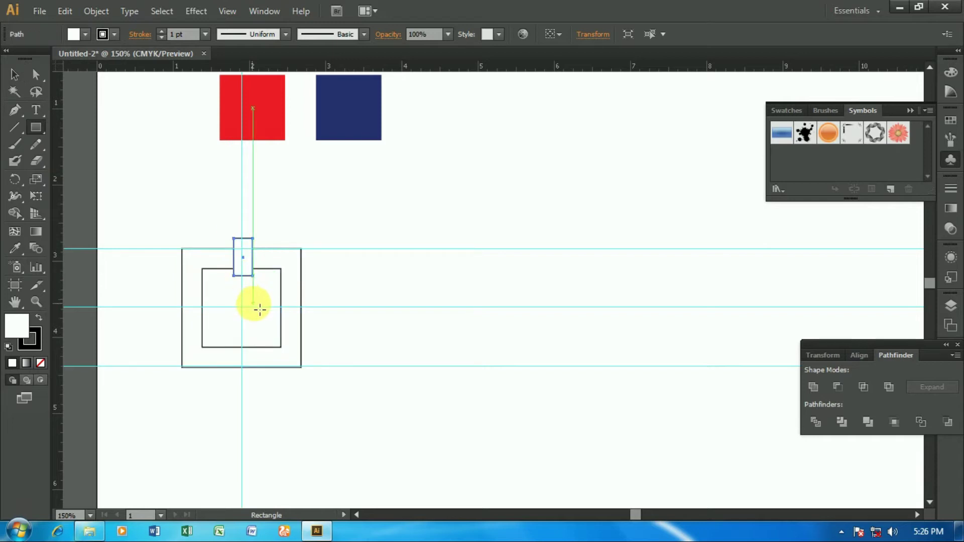
pyautogui.click(15, 74)
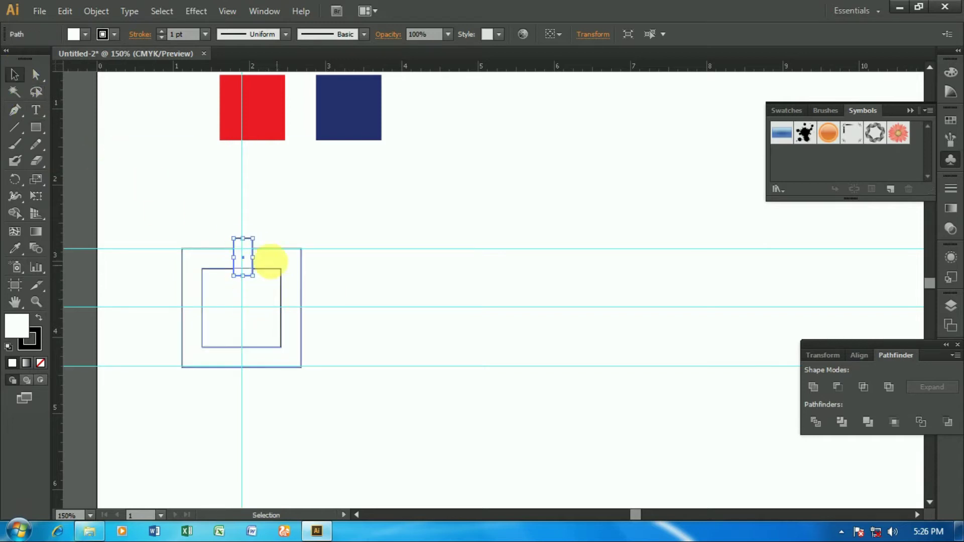
pyautogui.moveTo(253, 257); pyautogui.dragTo(249, 261)
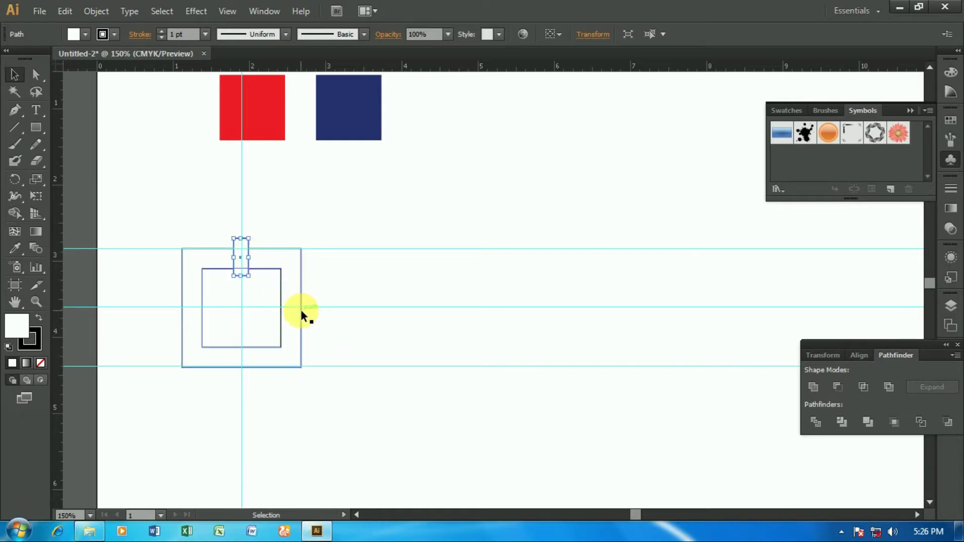
pyautogui.press('Right')
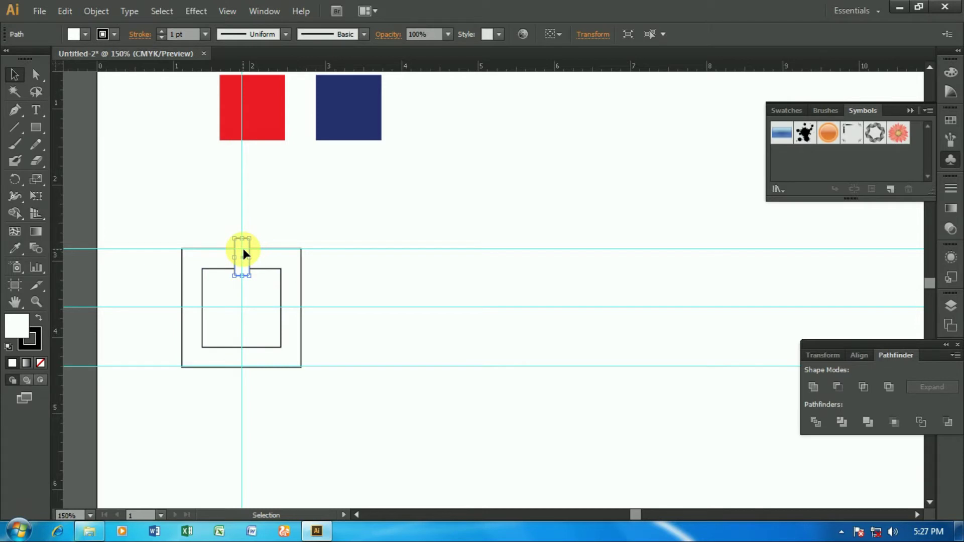
pyautogui.moveTo(243, 248); pyautogui.dragTo(243, 349)
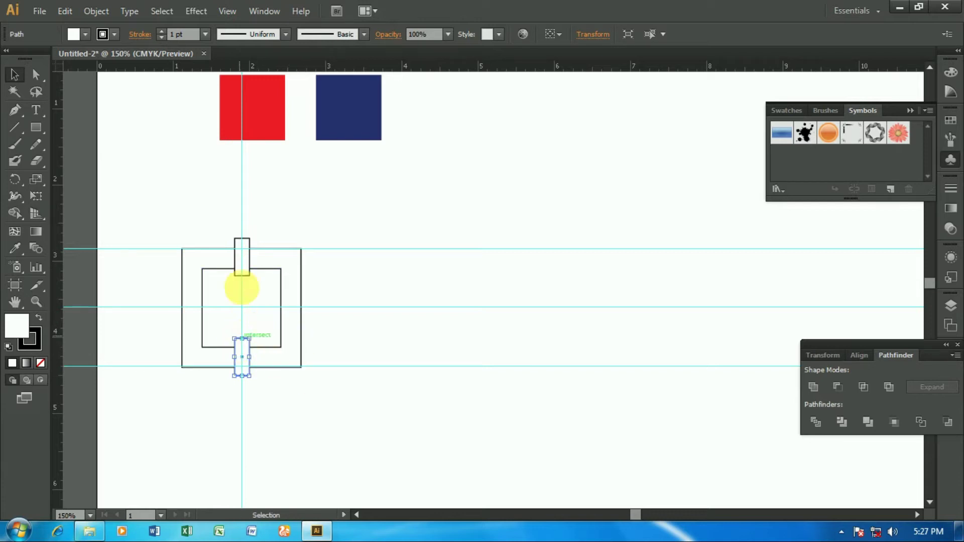
pyautogui.click(241, 244)
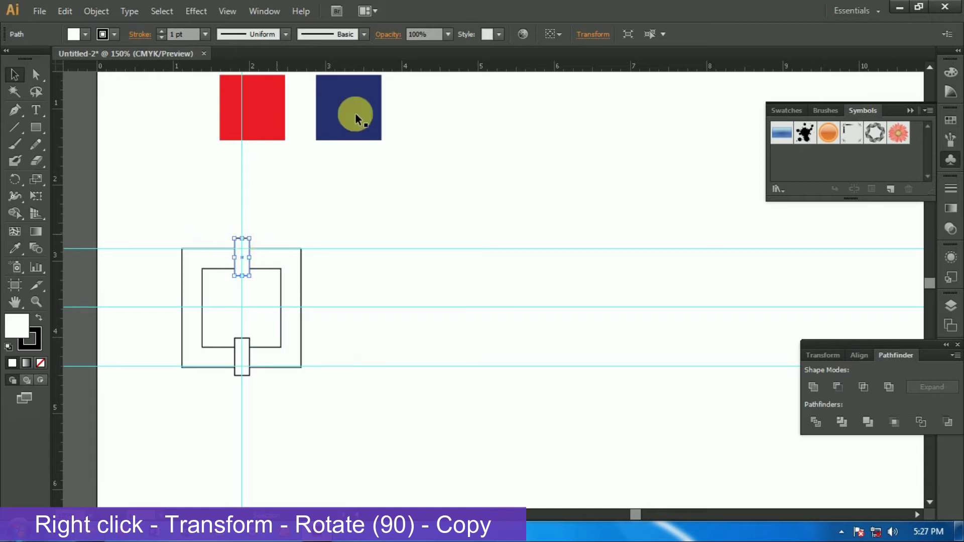
# Make a 90° rotated copy of the small rectangle with Transform > Rotate.
pyautogui.rightClick(243, 246)
pyautogui.moveTo(287, 435)
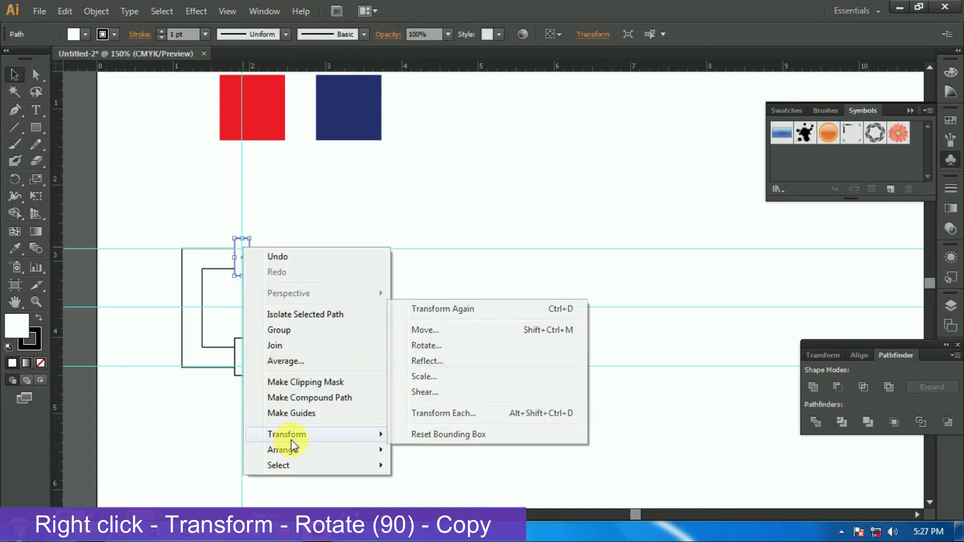
pyautogui.click(426, 346)
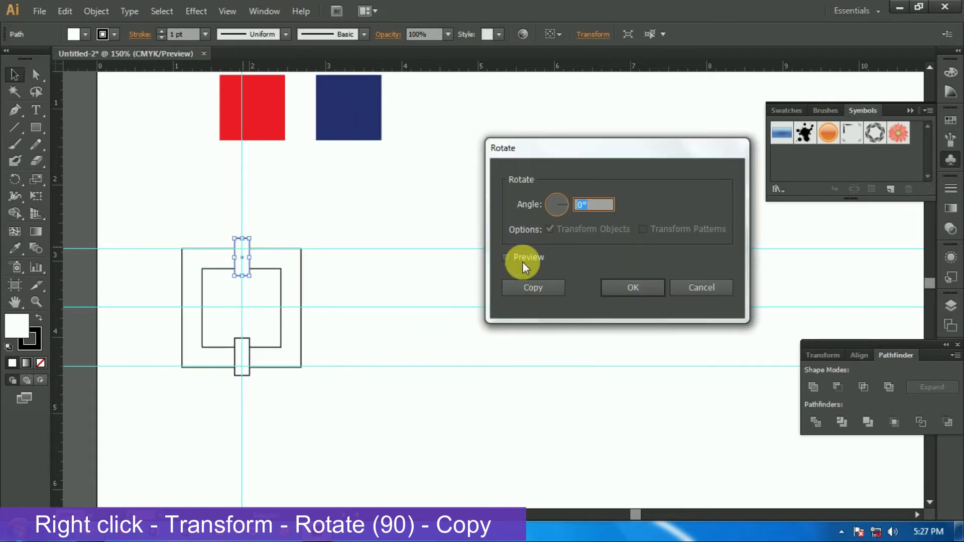
pyautogui.click(525, 256)
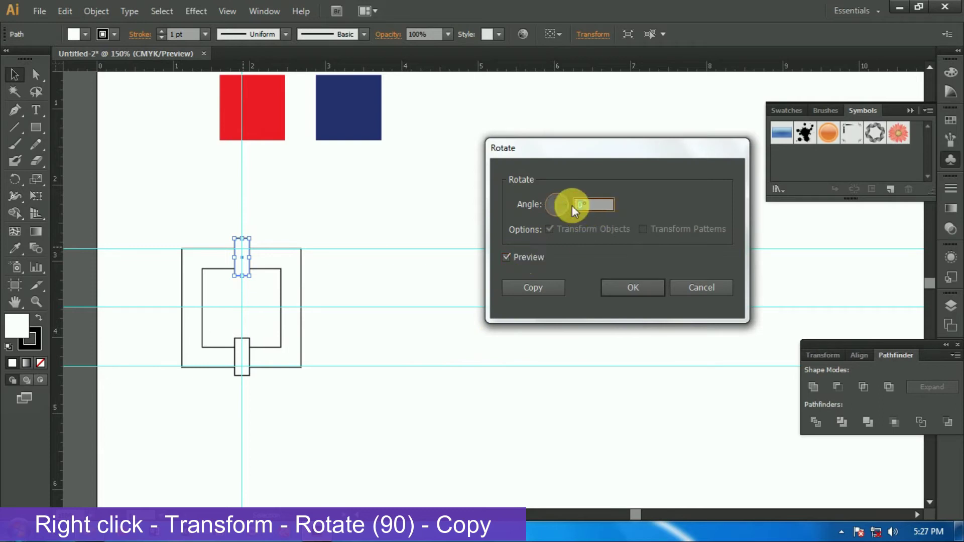
pyautogui.write('9')
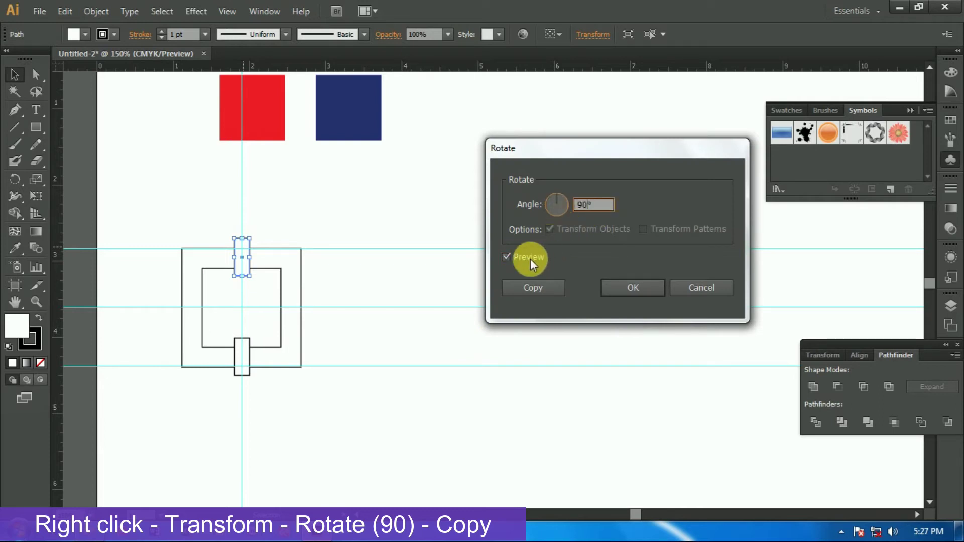
pyautogui.click(535, 287)
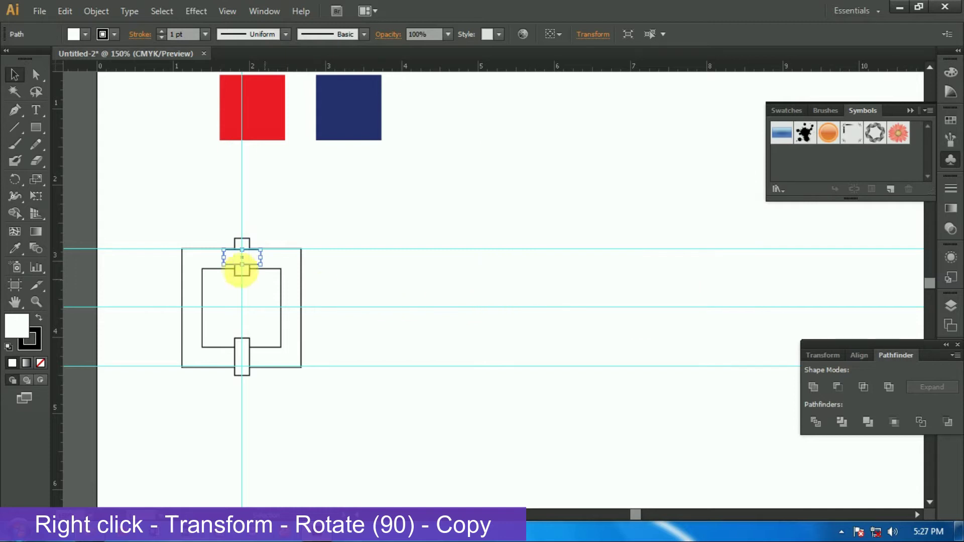
# Position the rotated crossbar on the frame's left side and copy it to the right side.
pyautogui.moveTo(253, 253); pyautogui.dragTo(204, 311)
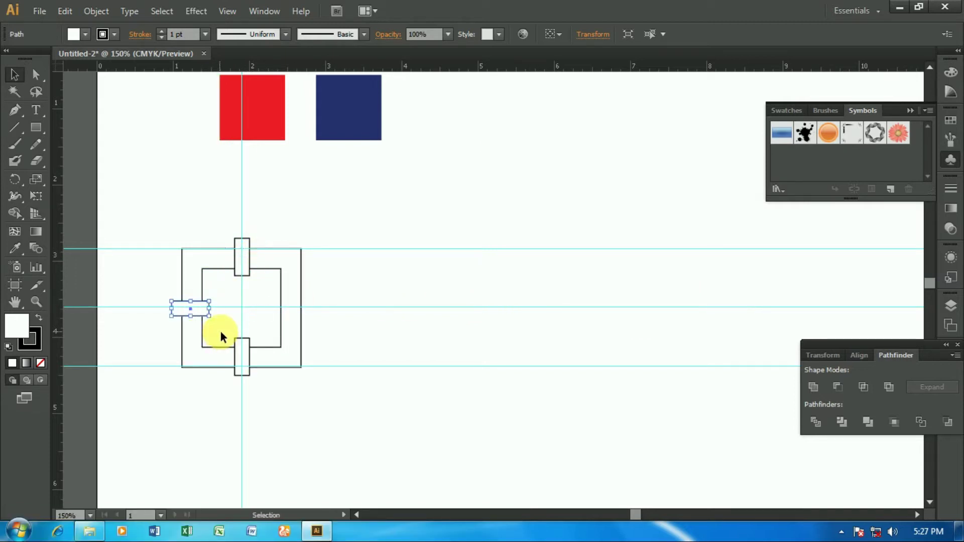
pyautogui.press('Down')
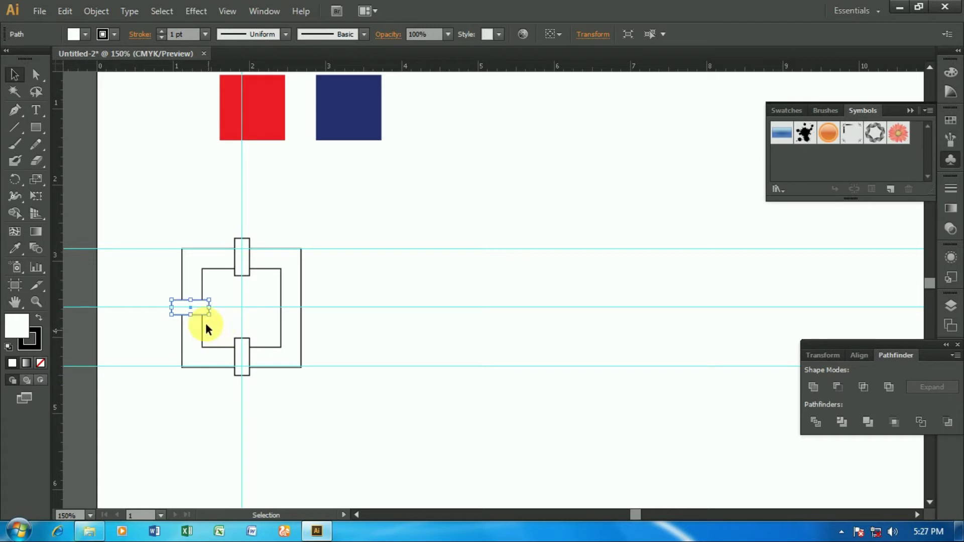
pyautogui.moveTo(201, 313); pyautogui.dragTo(299, 315)
pyautogui.click(358, 432)
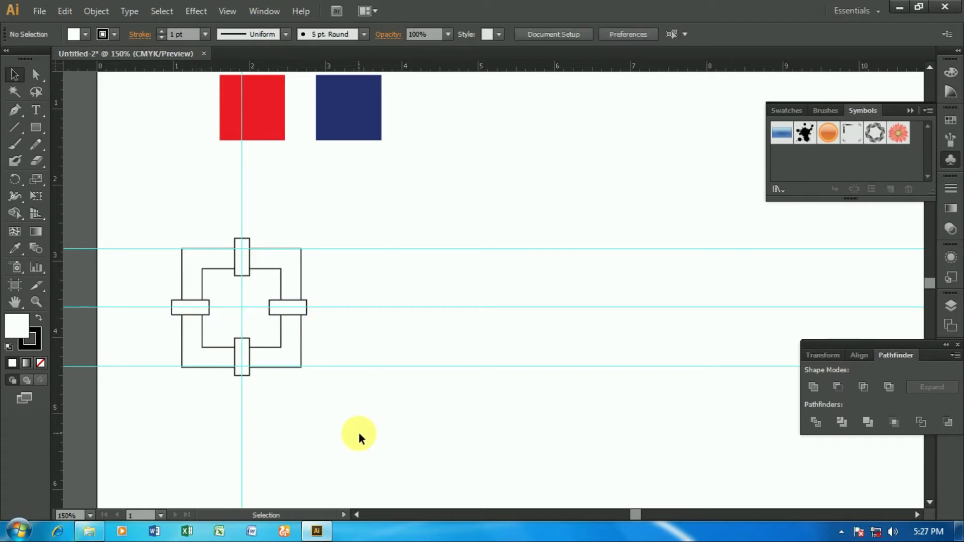
# Delete the middle horizontal guide and the vertical guide.
pyautogui.click(317, 306)
pyautogui.press('Delete')
pyautogui.click(242, 215)
pyautogui.press('Delete')
# Cut the four crossbars out of the frame with Minus Front, leaving L-shaped brackets.
pyautogui.moveTo(157, 255); pyautogui.dragTo(312, 345)
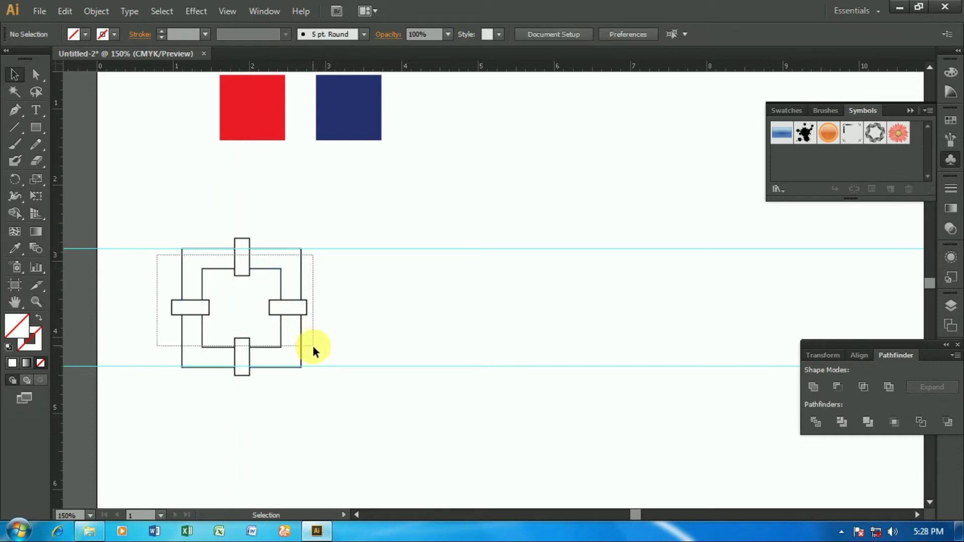
pyautogui.moveTo(312, 345); pyautogui.dragTo(315, 354)
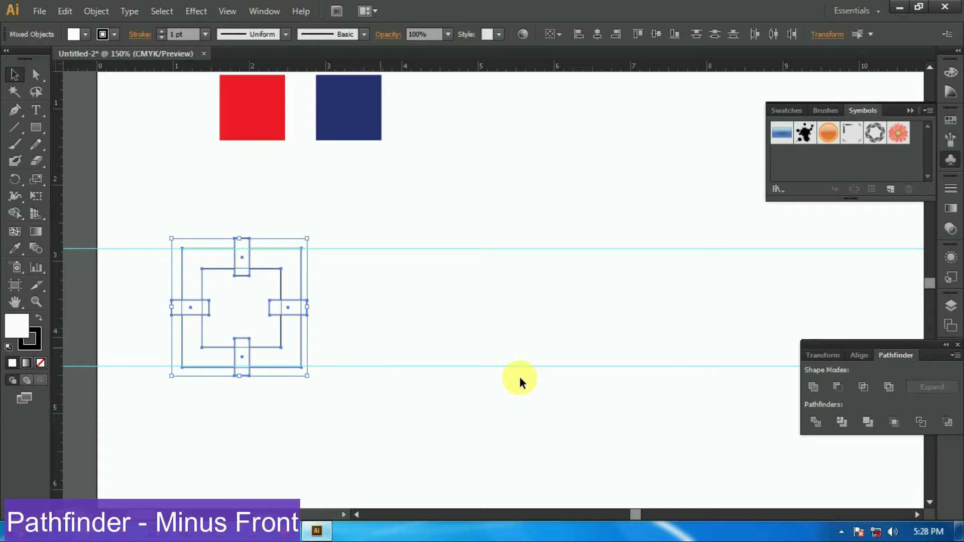
pyautogui.click(837, 387)
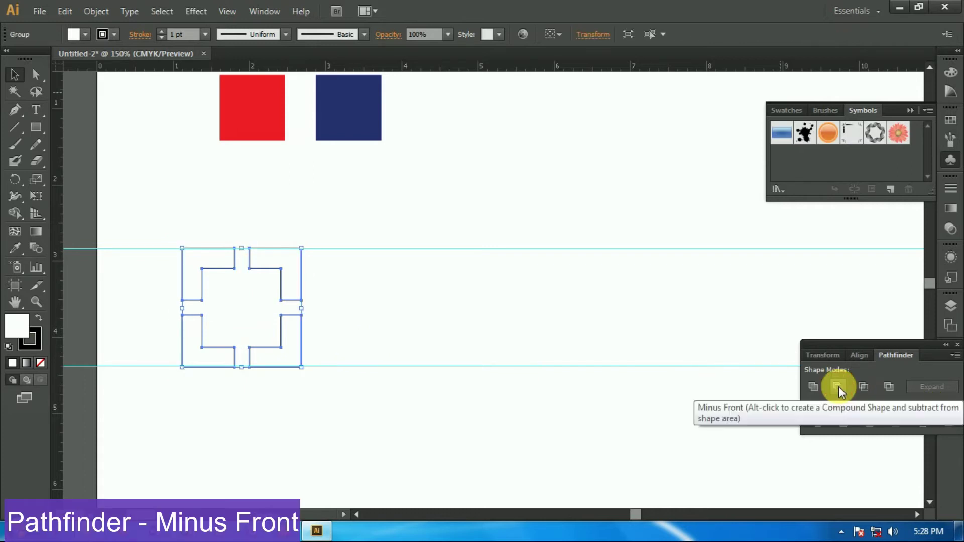
pyautogui.click(308, 452)
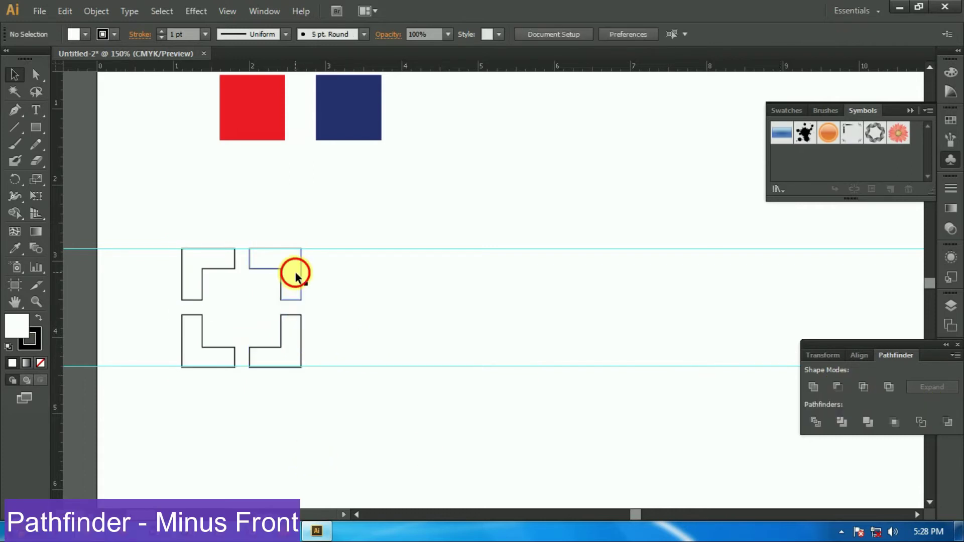
pyautogui.click(296, 276)
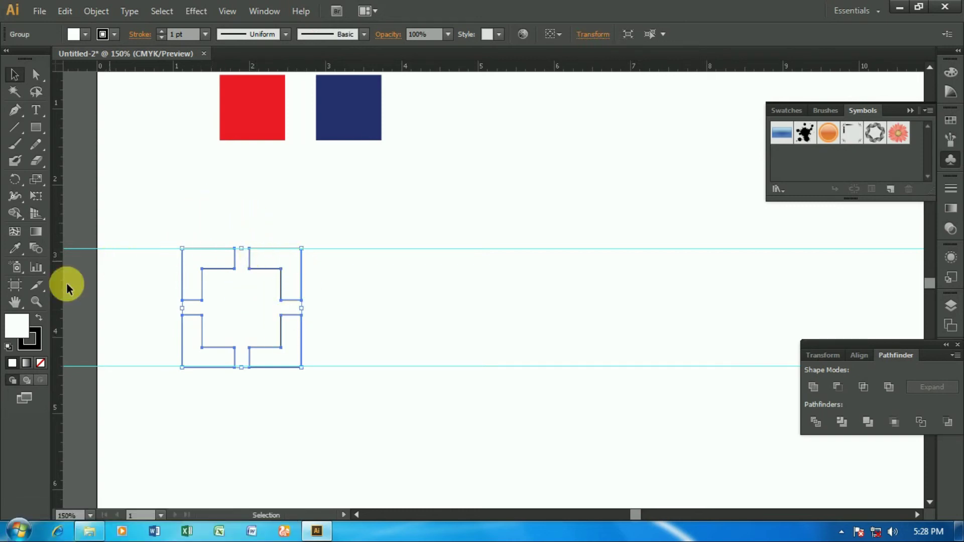
pyautogui.click(17, 248)
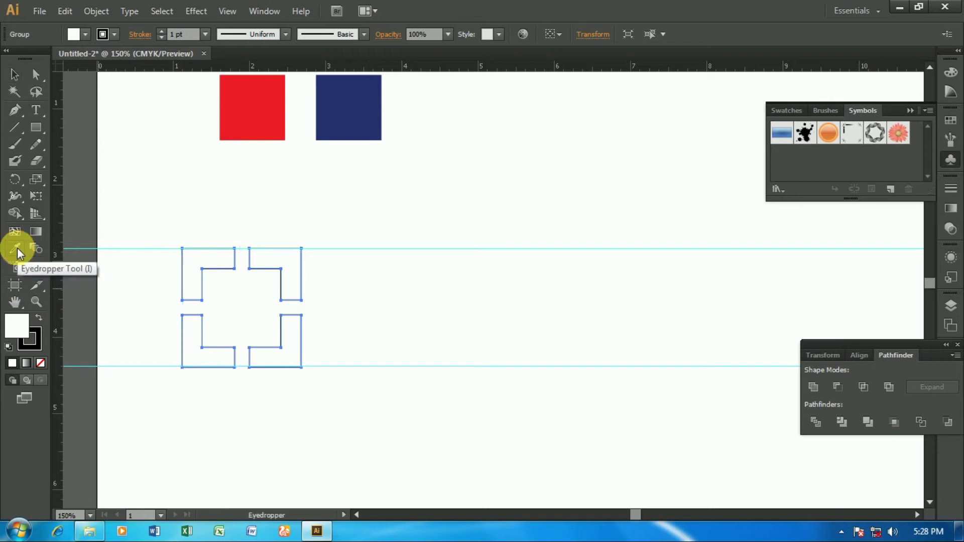
# Fill the brackets with the red sample colour and add vertical and horizontal centre guides.
pyautogui.click(251, 111)
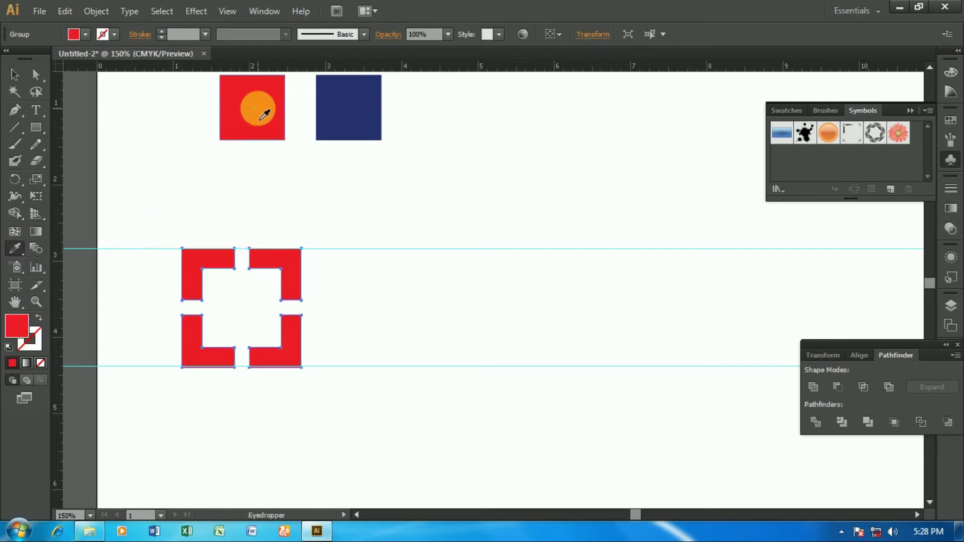
pyautogui.press('v')
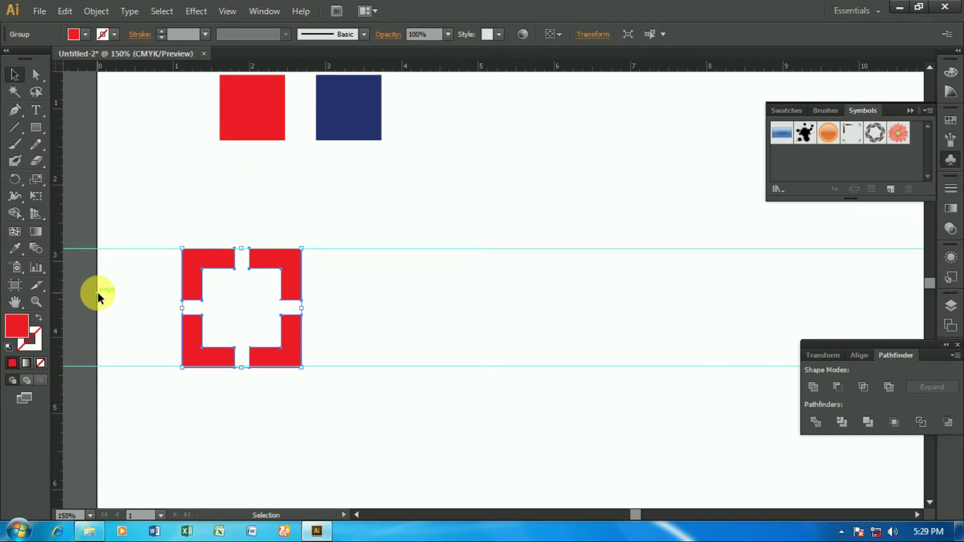
pyautogui.moveTo(60, 290); pyautogui.dragTo(242, 307)
pyautogui.moveTo(430, 68)
pyautogui.mouseDown()
pyautogui.moveTo(403, 305)
pyautogui.moveTo(363, 309)
pyautogui.mouseUp()
pyautogui.click(299, 300)
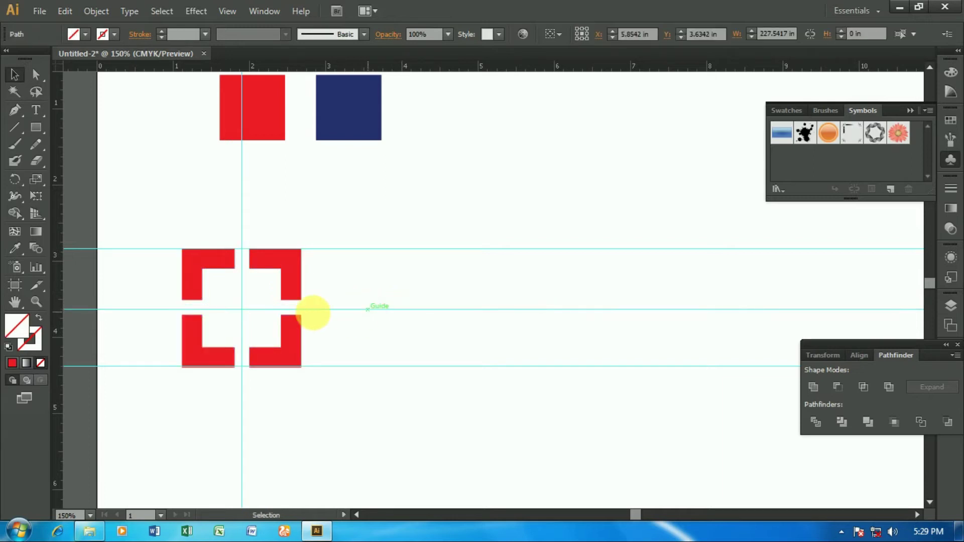
# Draw a 0.48 in square at the guides' crossing and fill it navy.
pyautogui.click(36, 129)
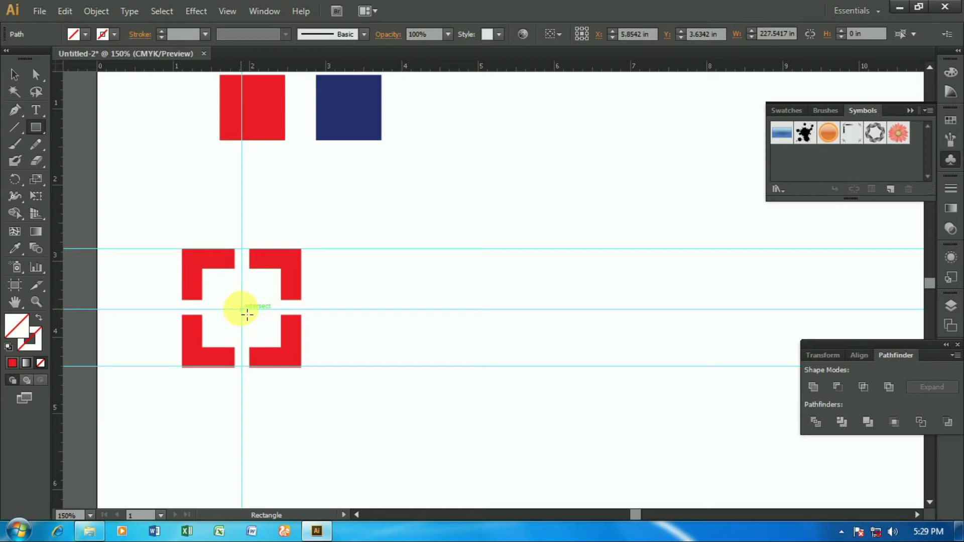
pyautogui.moveTo(242, 310); pyautogui.dragTo(264, 328)
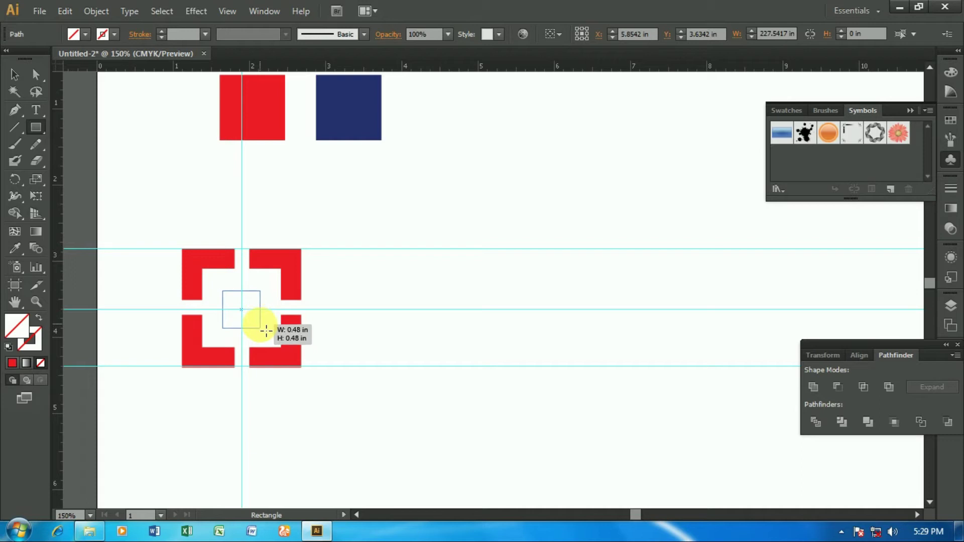
pyautogui.moveTo(264, 328); pyautogui.dragTo(266, 329)
pyautogui.click(16, 246)
pyautogui.click(337, 107)
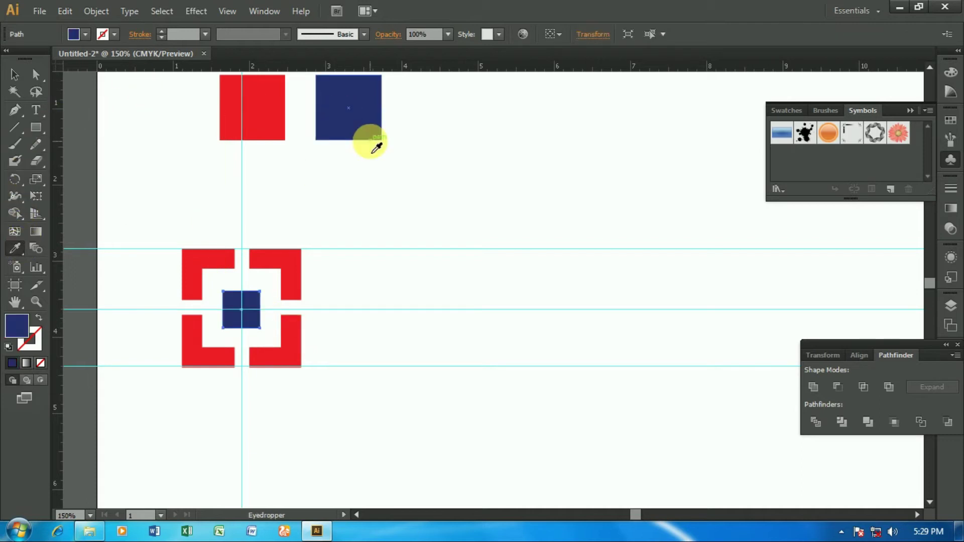
pyautogui.click(34, 129)
# Draw a long navy bar to the right of the red brackets.
pyautogui.moveTo(302, 248); pyautogui.dragTo(731, 372)
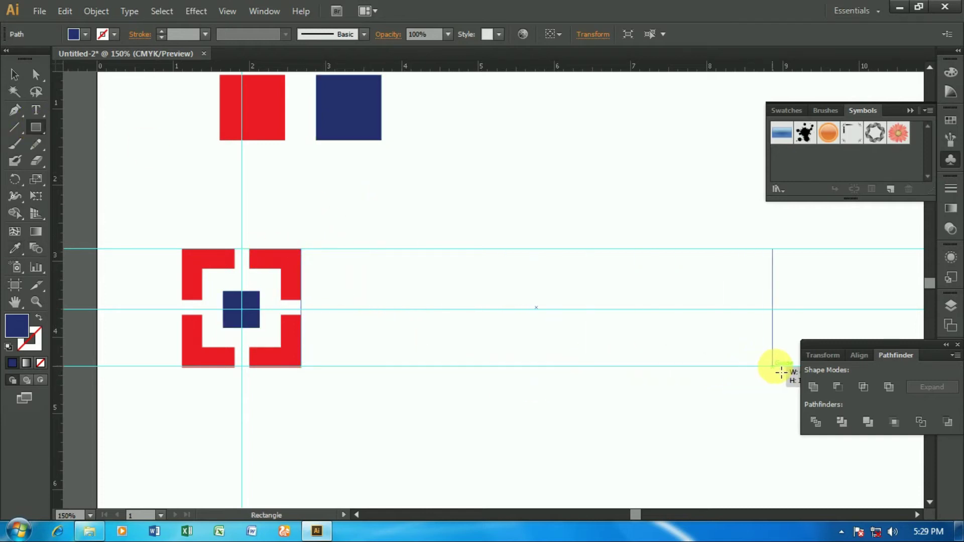
pyautogui.moveTo(732, 371); pyautogui.dragTo(793, 371)
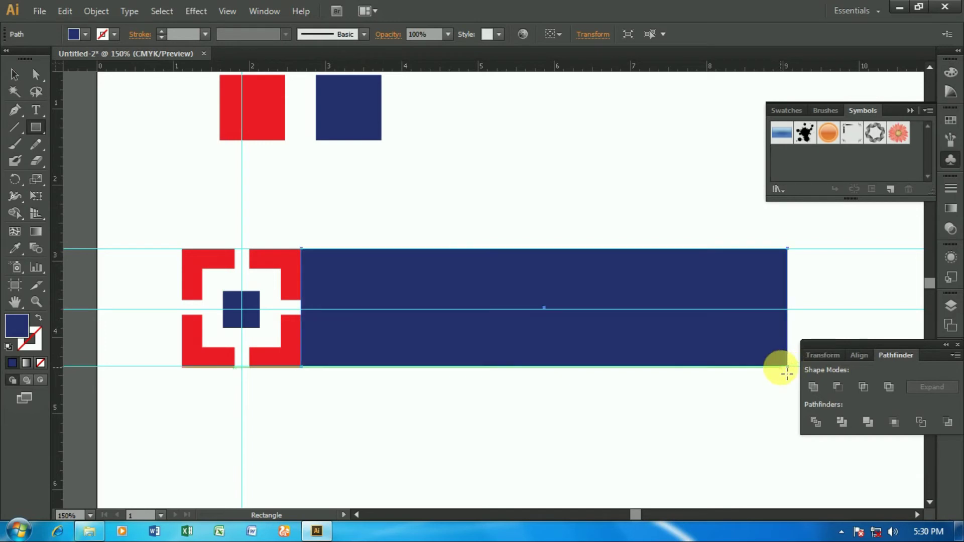
pyautogui.hotkey('ctrl', '-')
pyautogui.moveTo(716, 377)
pyautogui.mouseDown()
pyautogui.moveTo(622, 421)
pyautogui.moveTo(580, 403)
pyautogui.mouseUp()
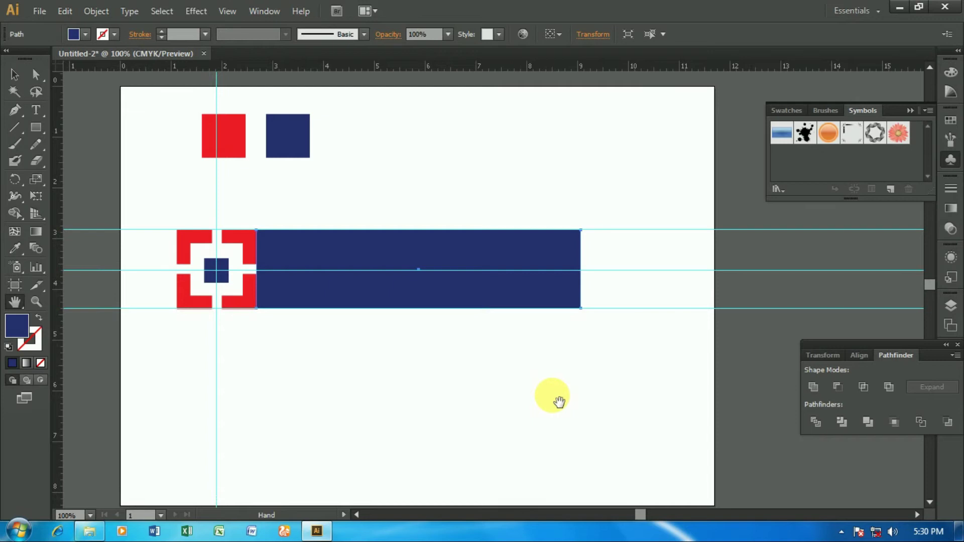
pyautogui.hotkey('ctrl', '+')
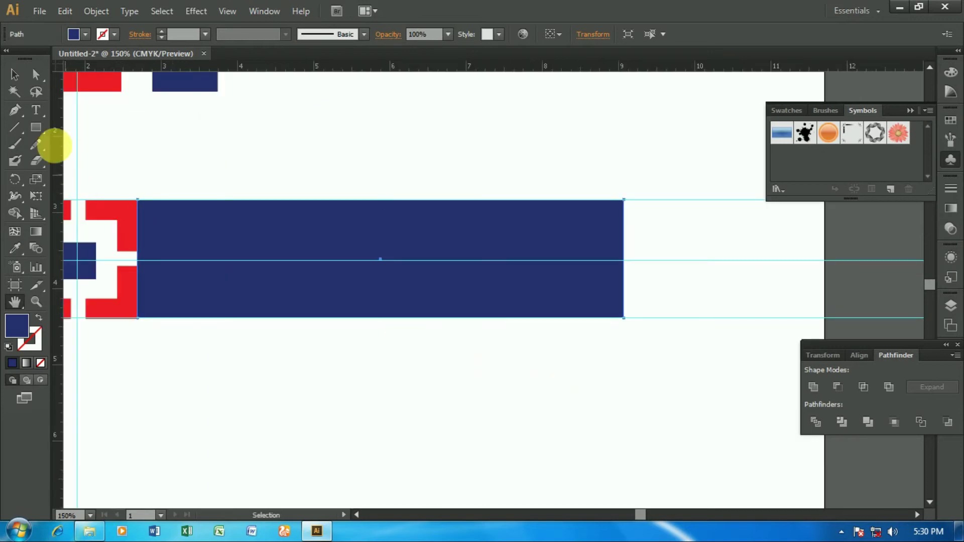
# Set the type to Arial Black at 72 pt.
pyautogui.click(36, 109)
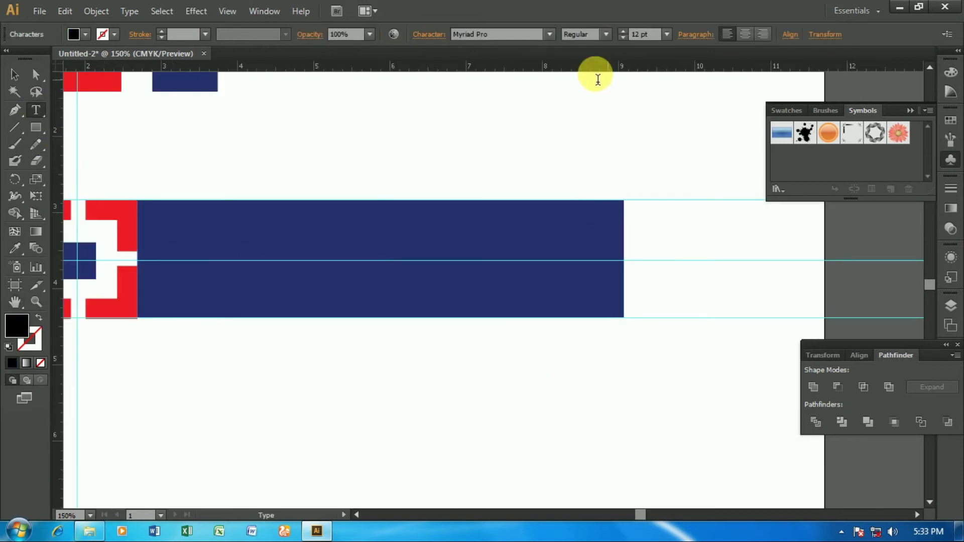
pyautogui.click(471, 31)
pyautogui.write('al')
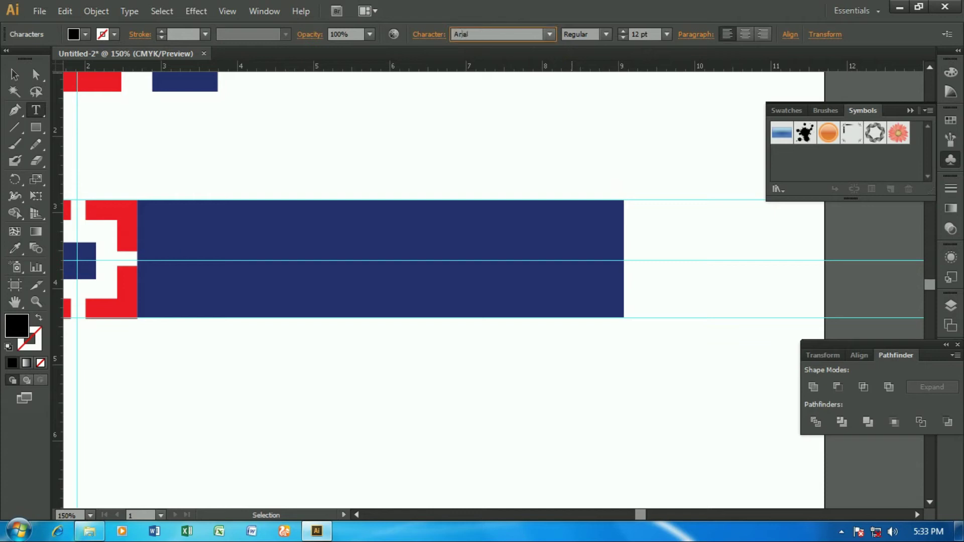
pyautogui.click(524, 14)
pyautogui.click(606, 34)
pyautogui.click(603, 129)
pyautogui.click(667, 34)
pyautogui.click(683, 285)
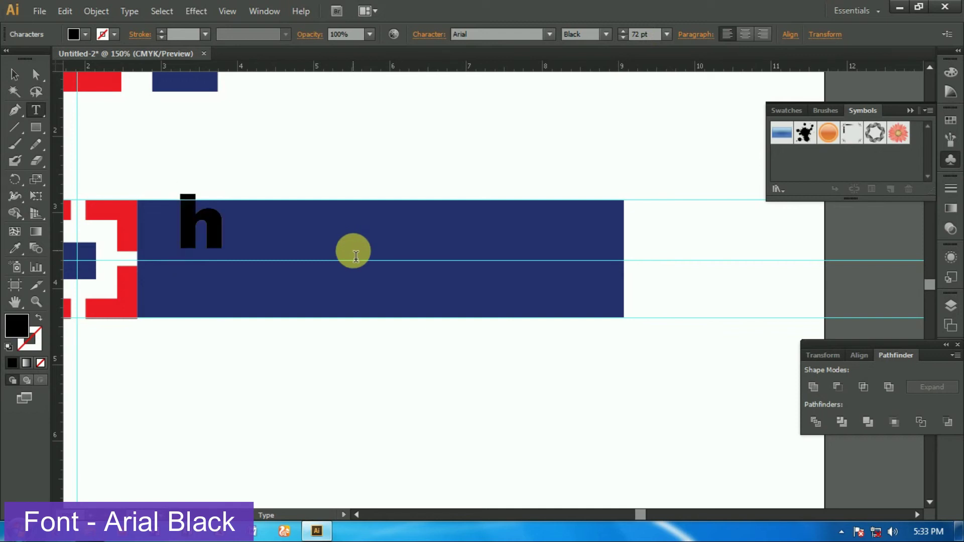
# Type 'HDFC BANK' and move the text onto the navy bar.
pyautogui.write('HDFC')
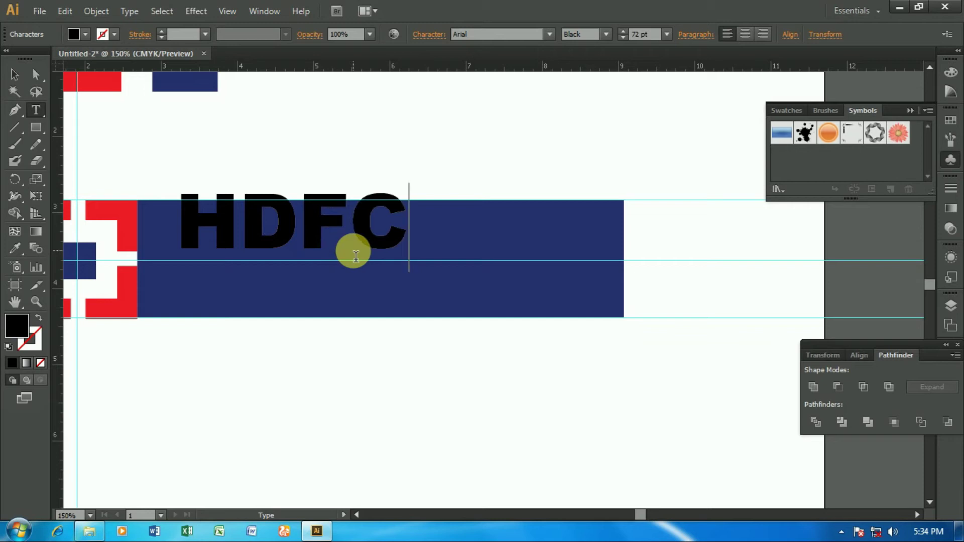
pyautogui.write(' BAM')
pyautogui.press('BackSpace')
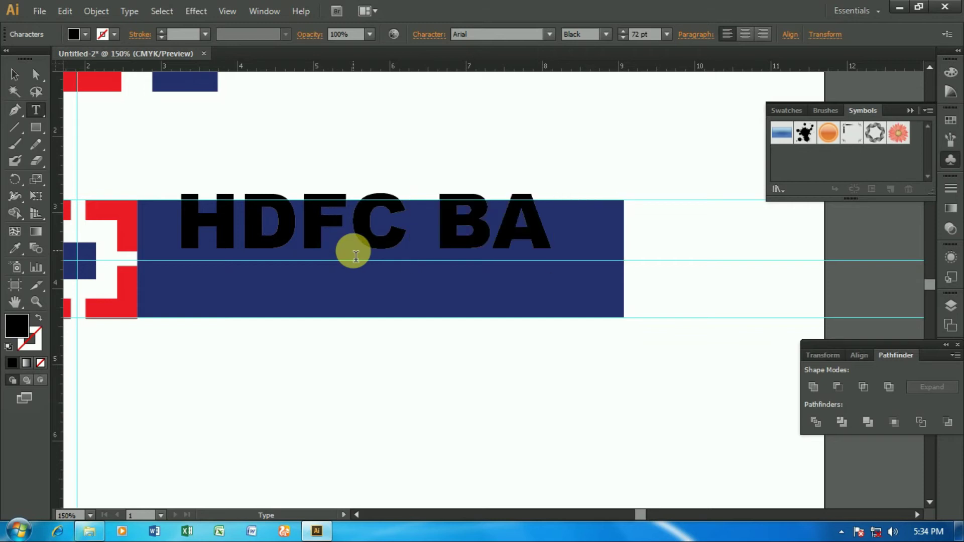
pyautogui.write('NK')
pyautogui.click(15, 75)
pyautogui.moveTo(282, 231); pyautogui.dragTo(251, 266)
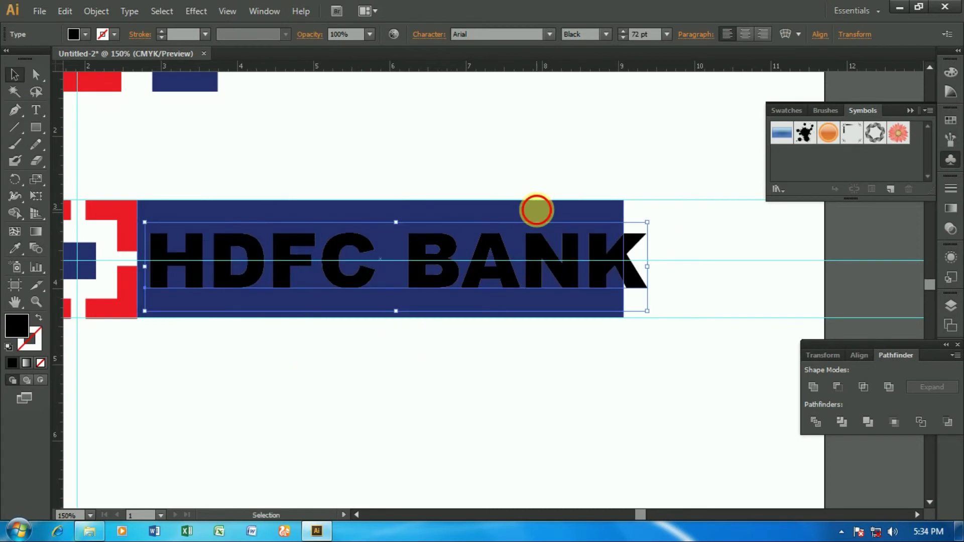
# Stretch the navy bar past BANK and nudge the text right.
pyautogui.click(534, 210)
pyautogui.moveTo(624, 259); pyautogui.dragTo(742, 259)
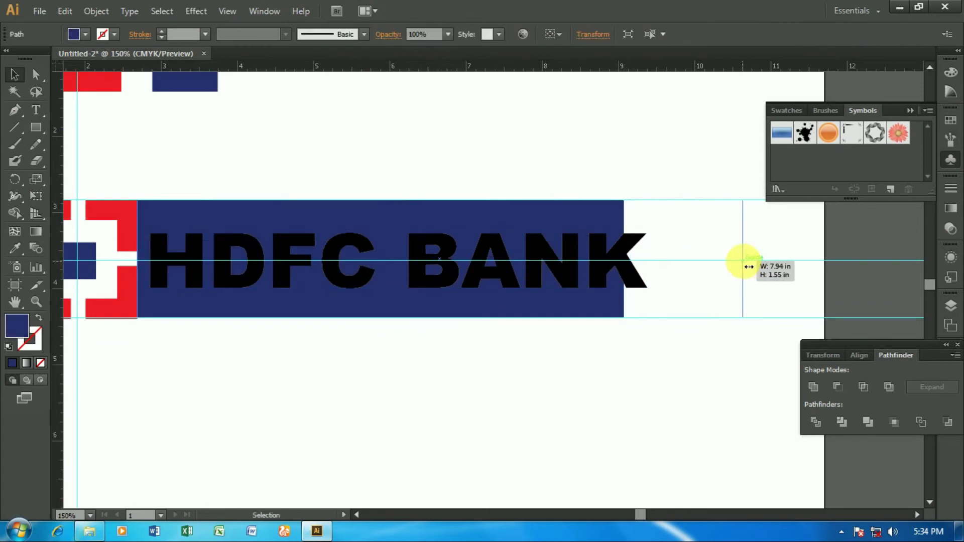
pyautogui.click(256, 269)
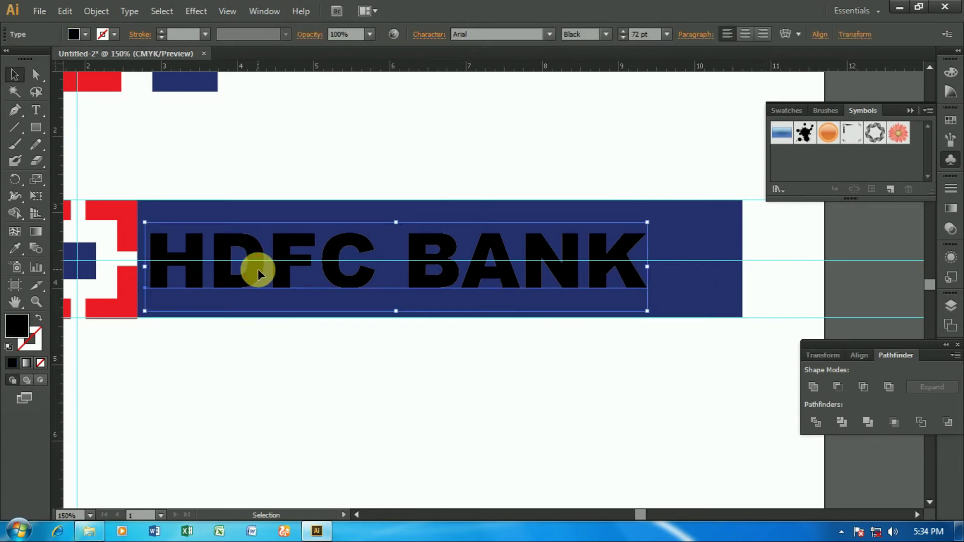
pyautogui.press('Right')
pyautogui.press('Right')
pyautogui.press('Right')
pyautogui.press('Right')
pyautogui.press('Right')
pyautogui.press('Right')
pyautogui.press('Right')
pyautogui.press('Right')
pyautogui.press('Right')
pyautogui.press('Right')
pyautogui.press('Right')
pyautogui.press('Right')
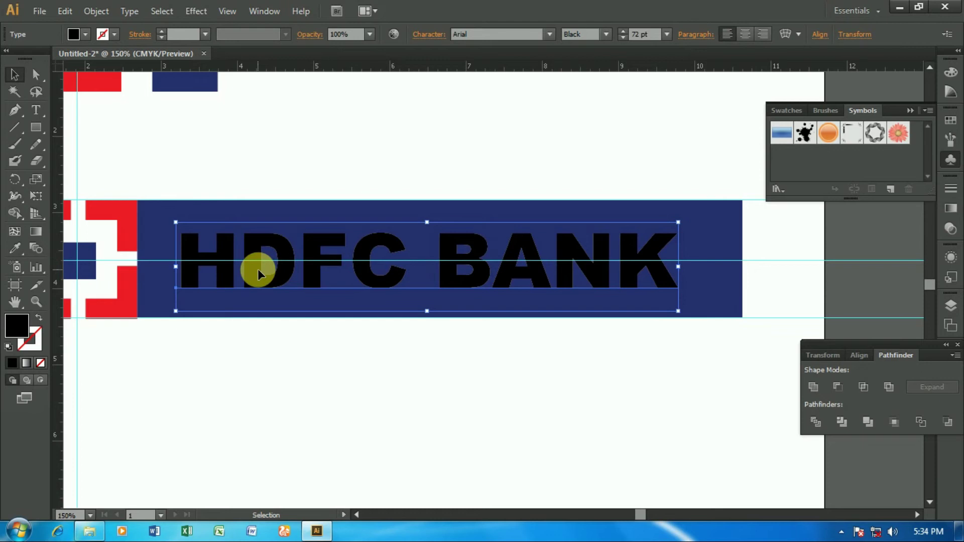
pyautogui.press('Right')
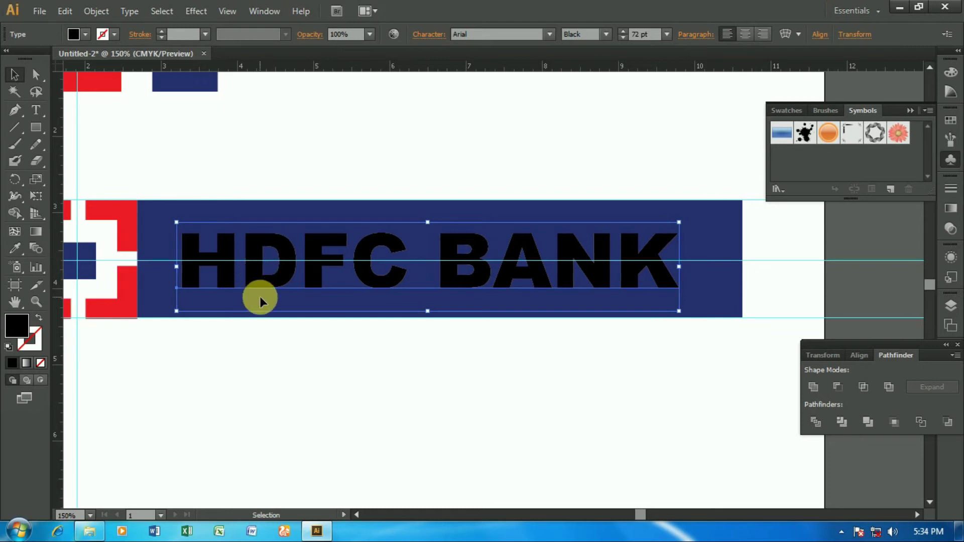
pyautogui.click(348, 433)
pyautogui.hotkey('ctrl', '-')
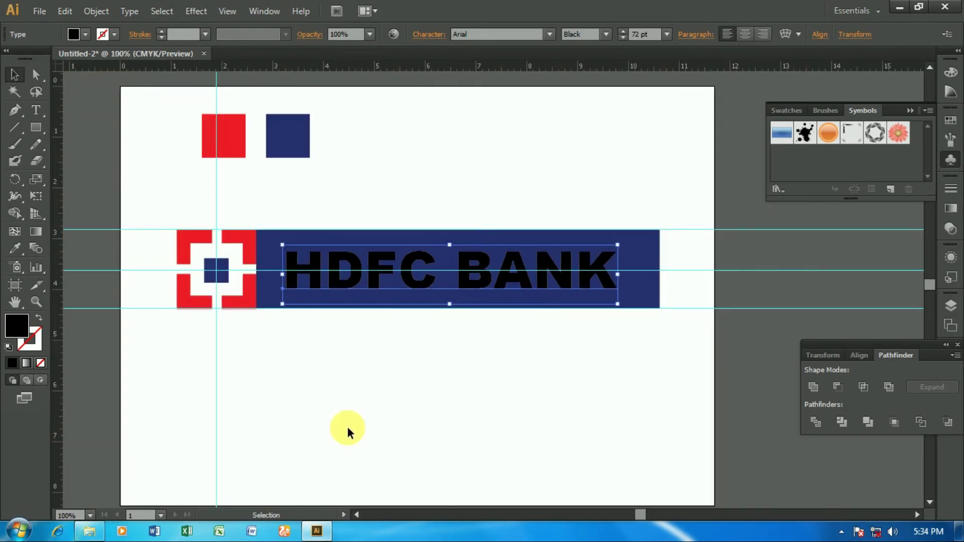
# Change the HDFC BANK text fill to white.
pyautogui.click(350, 258)
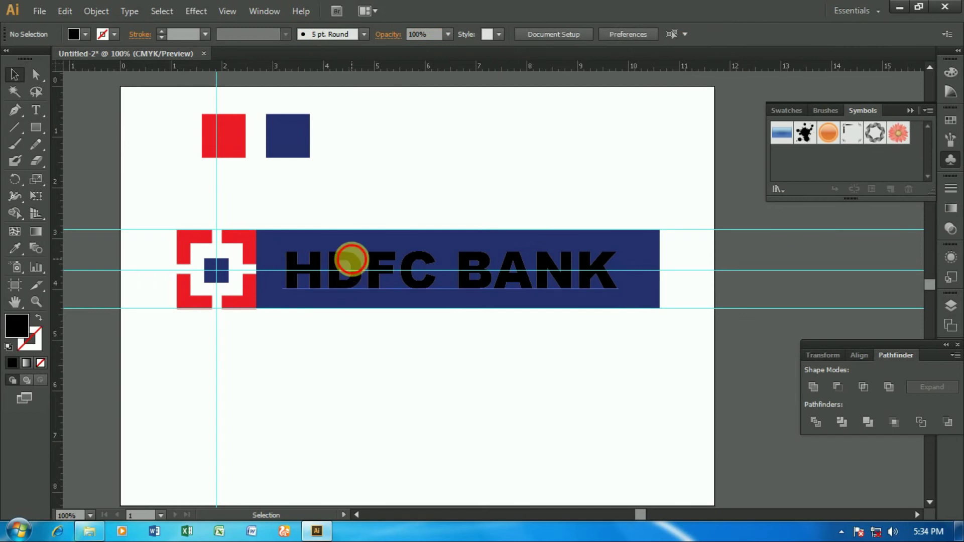
pyautogui.click(85, 34)
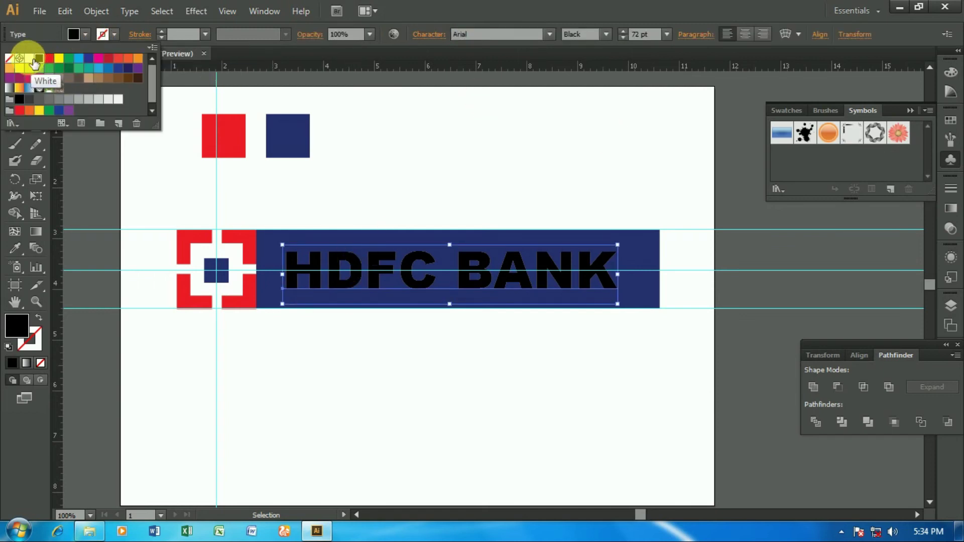
pyautogui.click(28, 56)
pyautogui.click(389, 379)
pyautogui.click(422, 352)
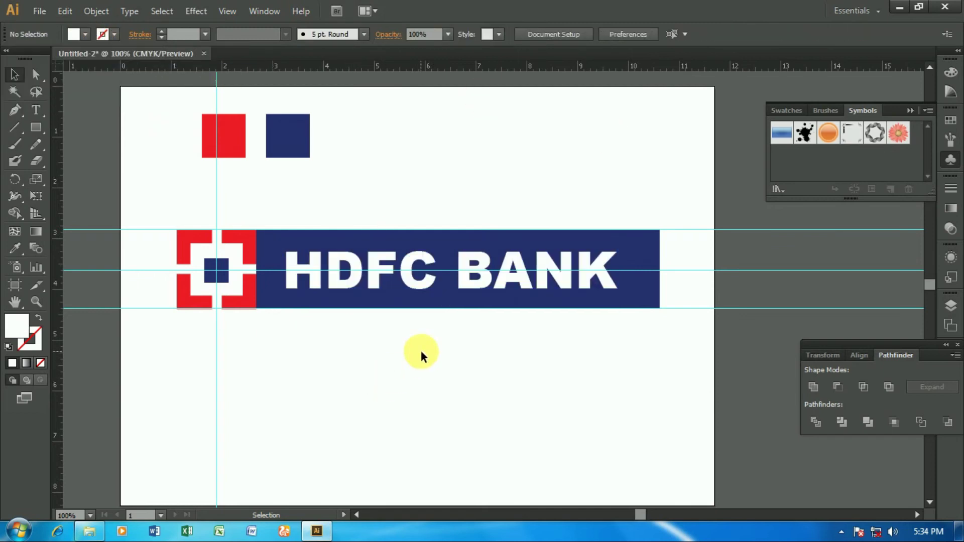
# Delete the horizontal and vertical guides.
pyautogui.moveTo(146, 204); pyautogui.dragTo(146, 327)
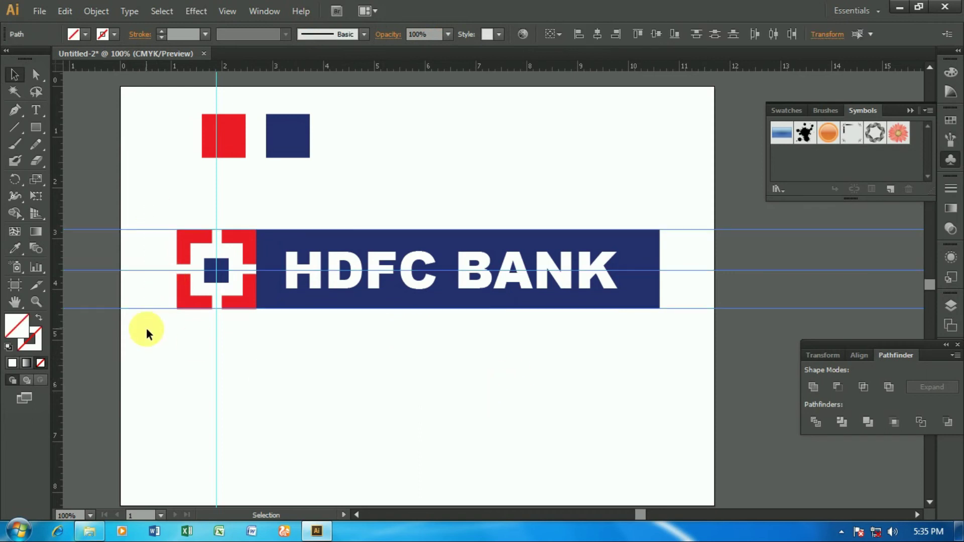
pyautogui.press('Delete')
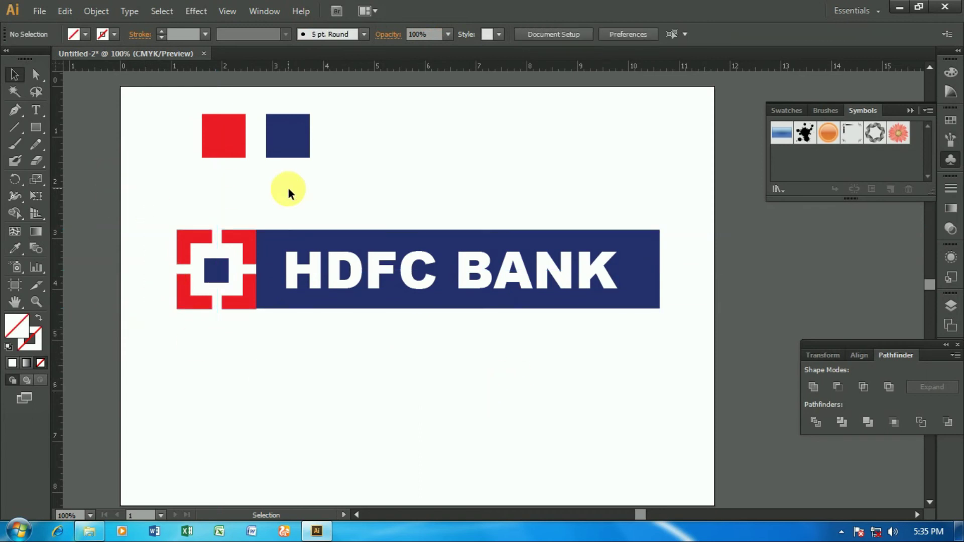
pyautogui.hotkey('ctrl', ';')
# Align the navy bar's bottom edge with the red frame's bottom edge.
pyautogui.click(36, 302)
pyautogui.click(244, 293)
pyautogui.click(477, 314)
pyautogui.click(429, 306)
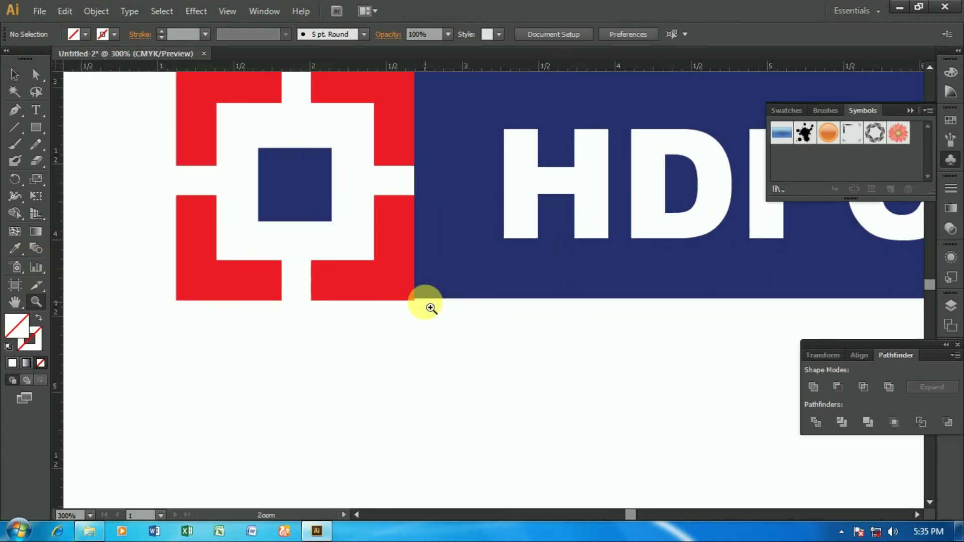
pyautogui.scroll(1, 426, 276)
pyautogui.click(15, 74)
pyautogui.hscroll(3, 19, 78)
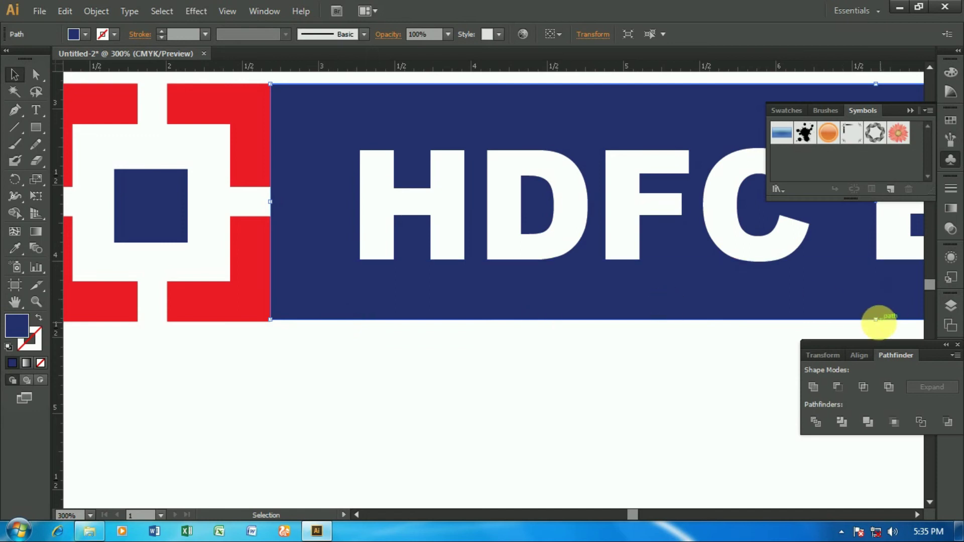
pyautogui.moveTo(882, 327); pyautogui.dragTo(878, 323)
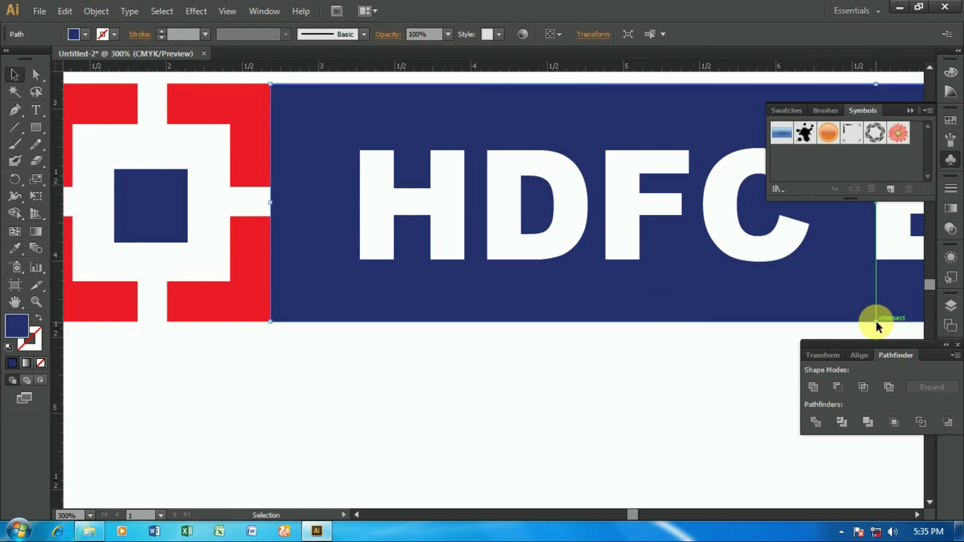
pyautogui.click(545, 396)
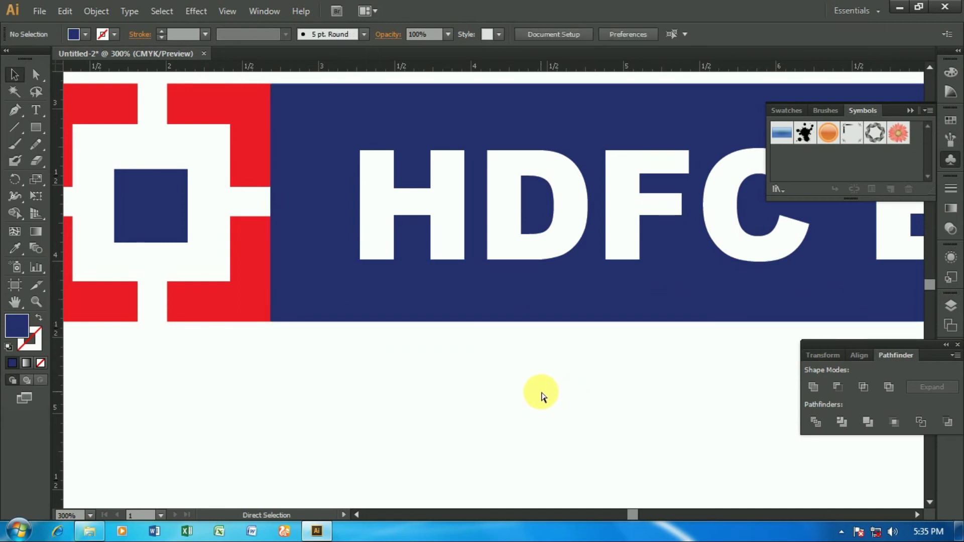
pyautogui.hotkey('ctrl', '-')
pyautogui.hotkey('ctrl', '-')
pyautogui.press('h')
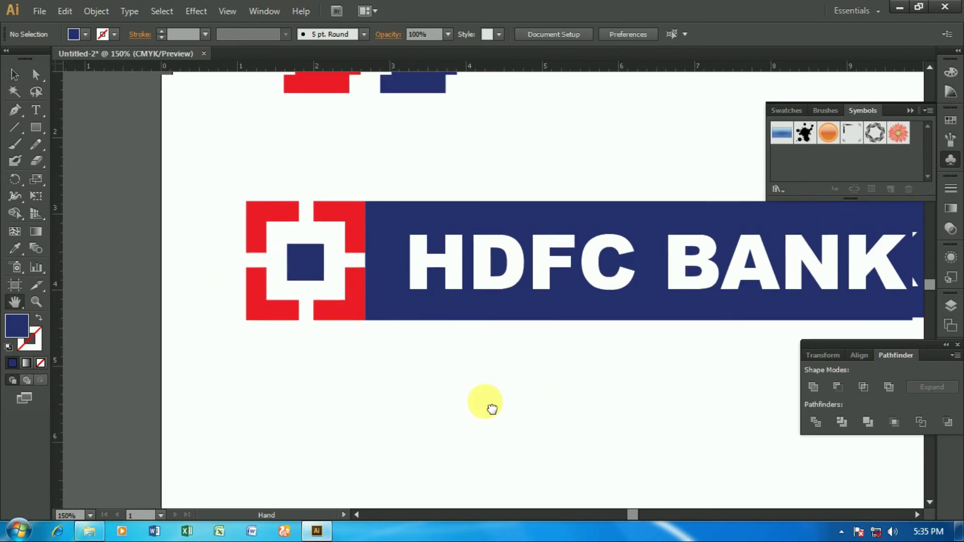
pyautogui.moveTo(541, 397); pyautogui.dragTo(468, 413)
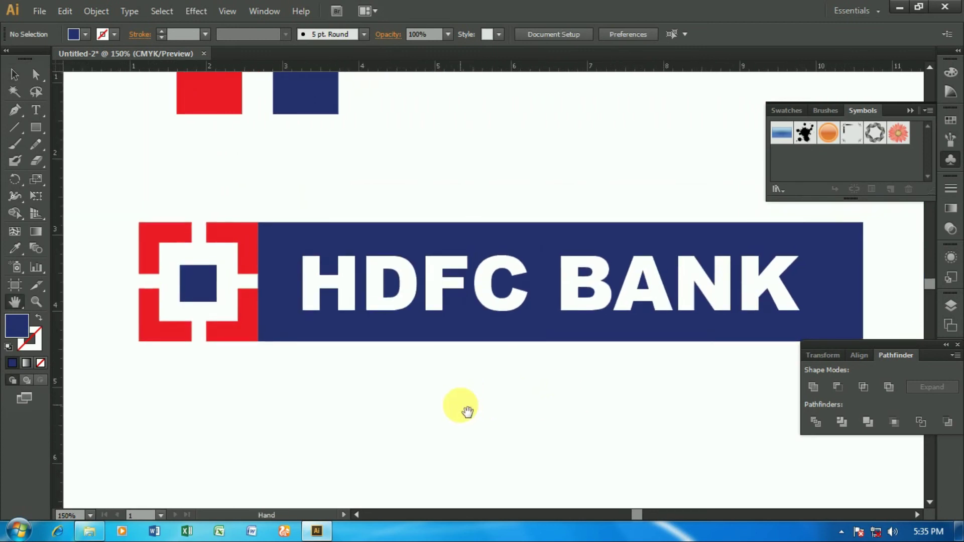
pyautogui.hotkey('ctrl', '-')
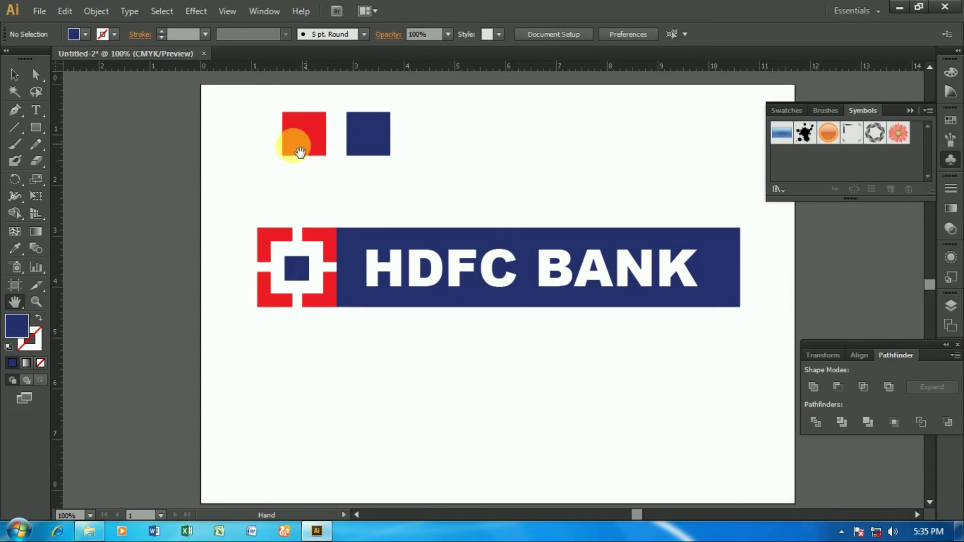
pyautogui.click(14, 75)
# Delete the two loose red and navy sample squares.
pyautogui.moveTo(286, 145); pyautogui.dragTo(406, 145)
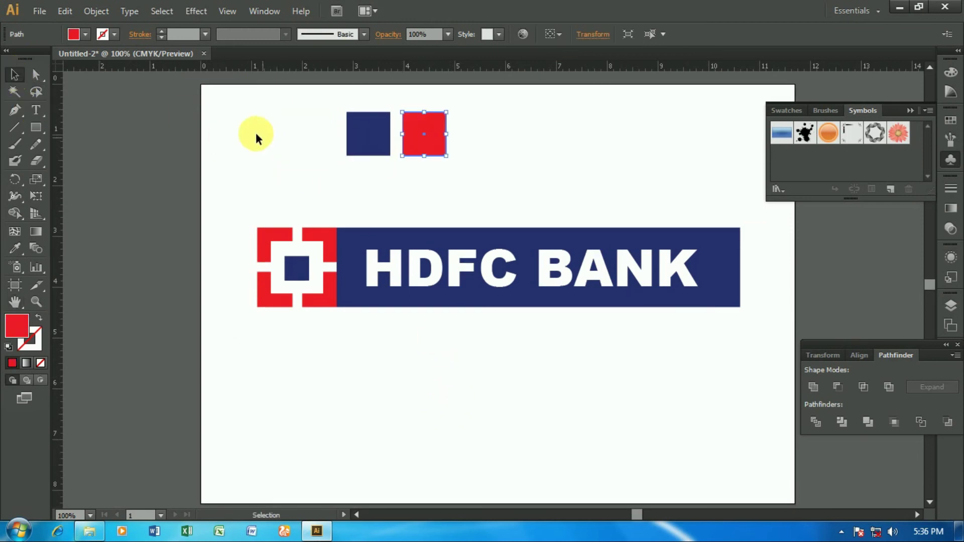
pyautogui.moveTo(262, 140); pyautogui.dragTo(478, 137)
pyautogui.press('Delete')
# Enlarge the HDFC BANK text to 80 pt and nudge it left on the bar.
pyautogui.moveTo(232, 217); pyautogui.dragTo(752, 318)
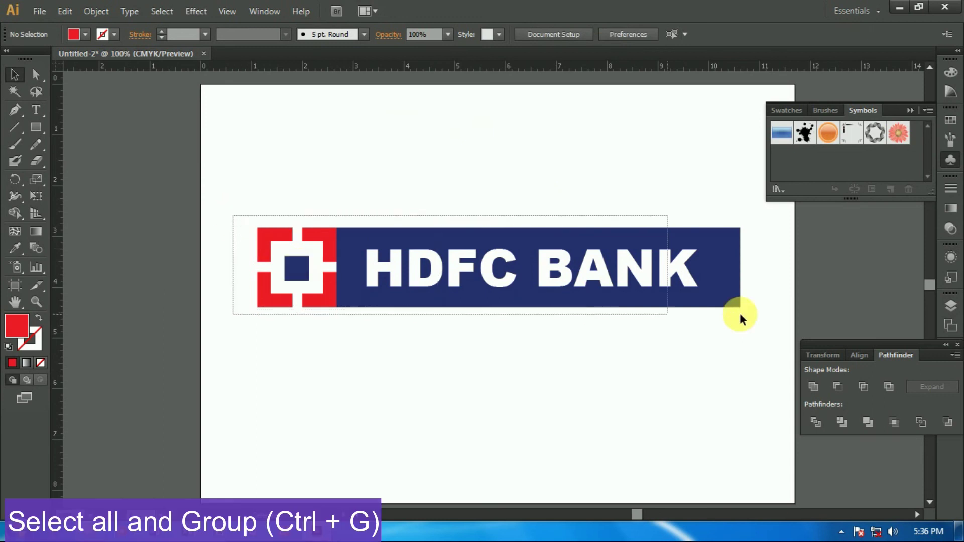
pyautogui.click(753, 340)
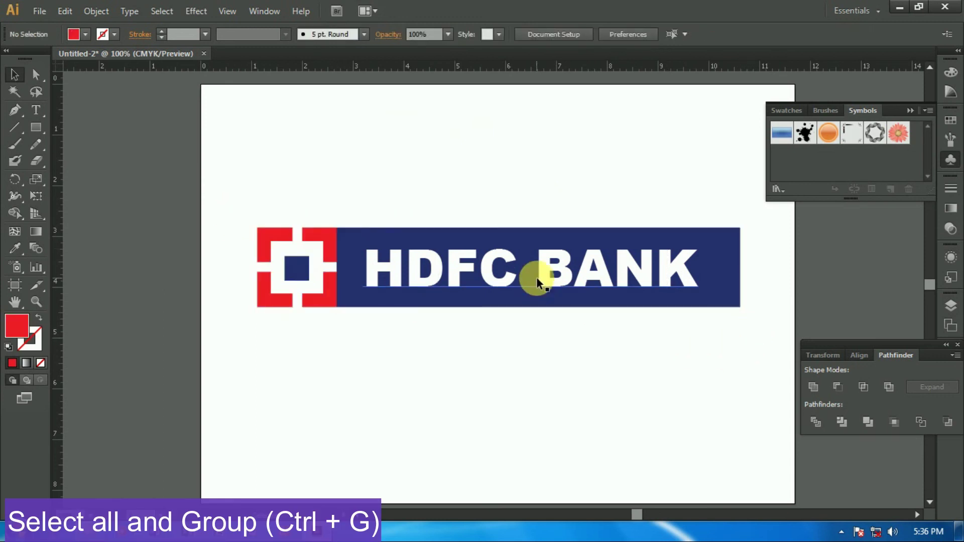
pyautogui.click(557, 295)
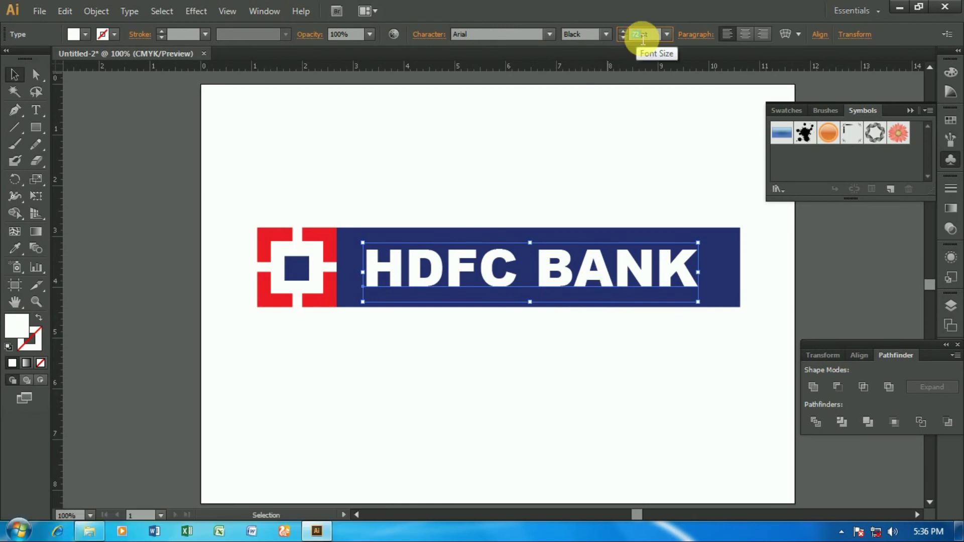
pyautogui.write('80')
pyautogui.press('Return')
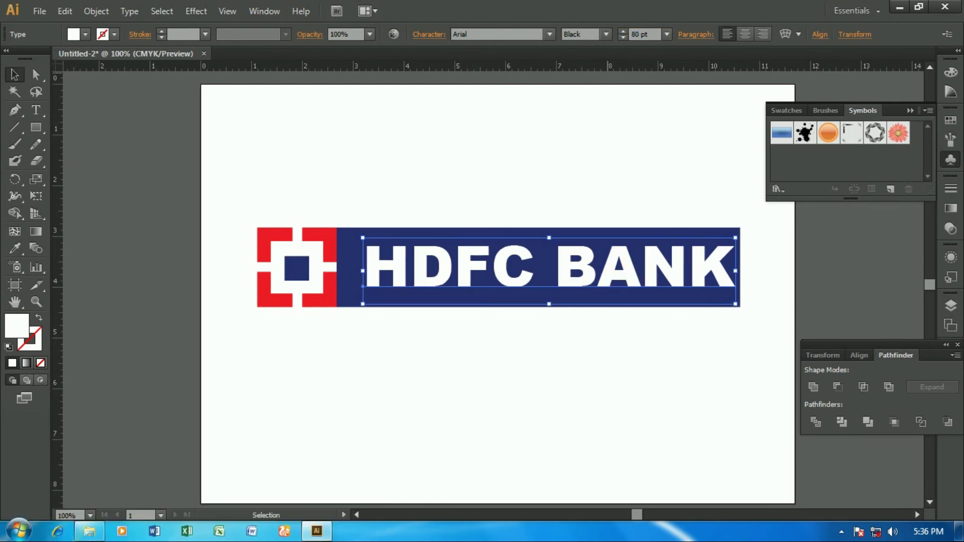
pyautogui.press('Left')
pyautogui.press('Left')
pyautogui.press('Left')
pyautogui.press('Left')
pyautogui.press('Left')
pyautogui.press('Left')
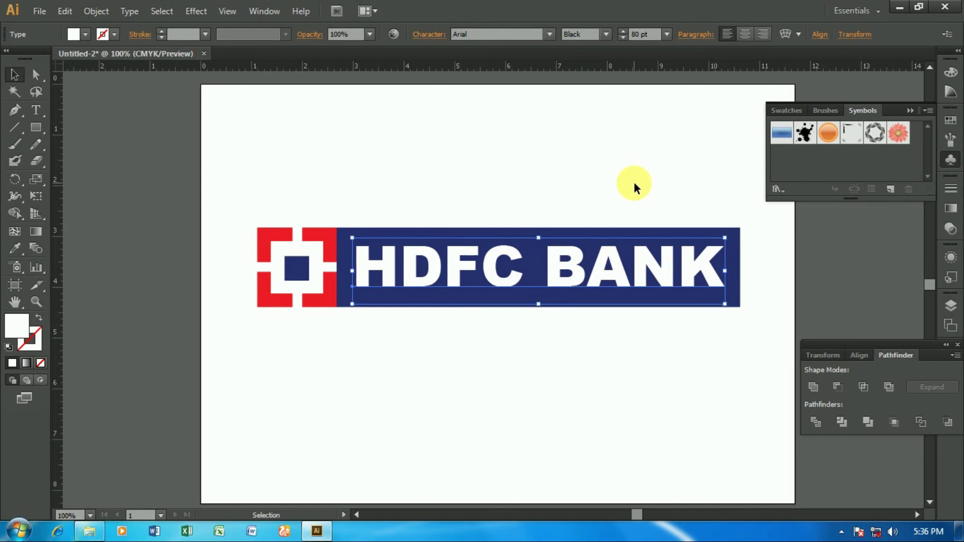
pyautogui.click(605, 376)
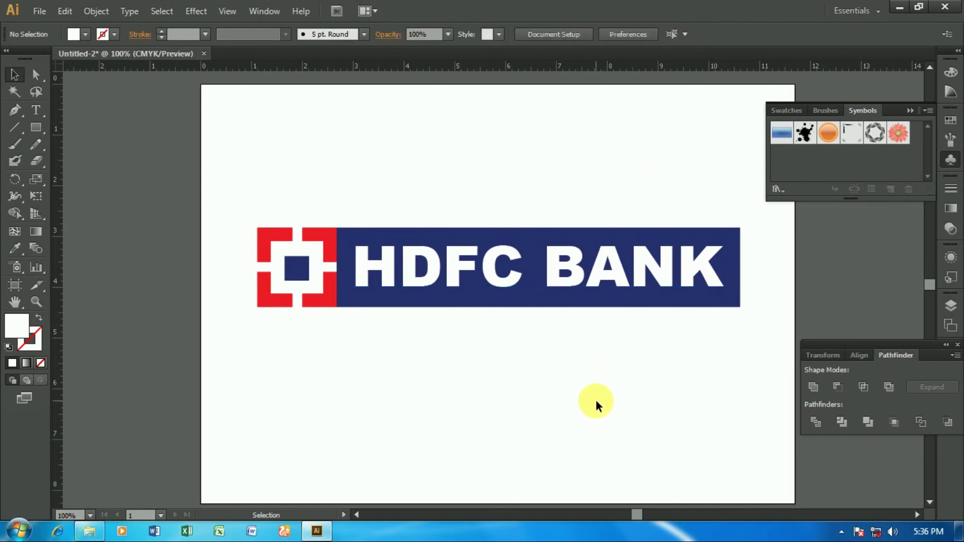
pyautogui.moveTo(613, 402); pyautogui.dragTo(552, 391)
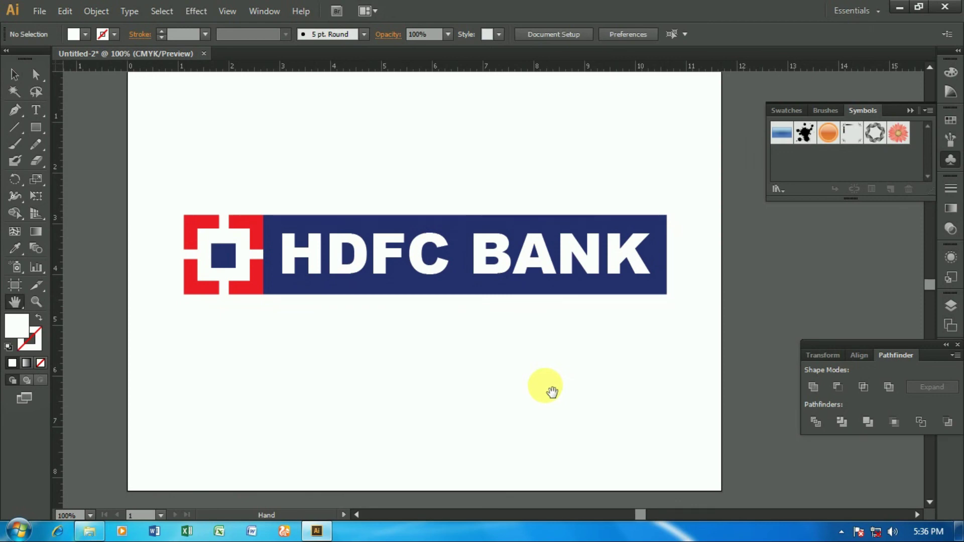